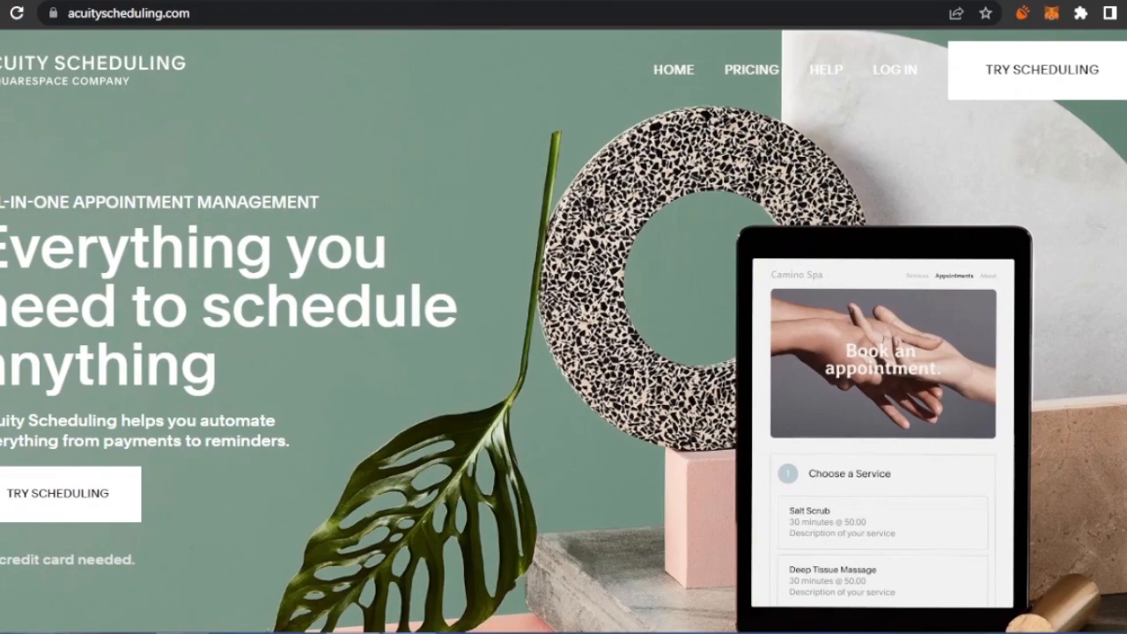
Look through the Acuity Scheduling home page, including its scheduling features, numbered benefits and third-party integrations.
scroll(563, 331, down, 1)
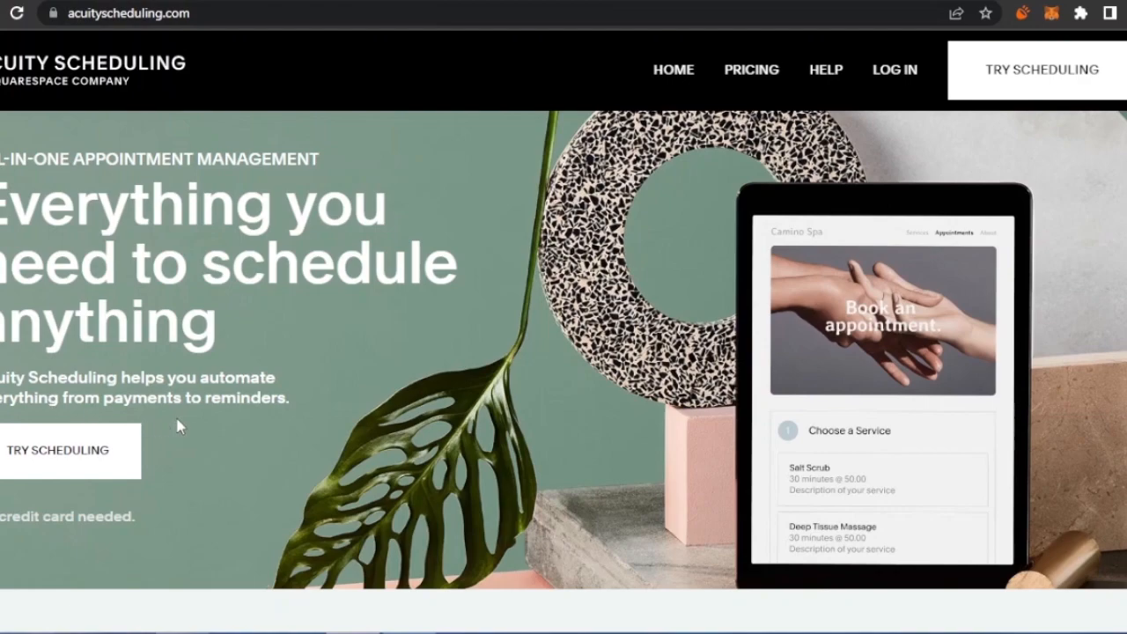
scroll(563, 372, down, 7)
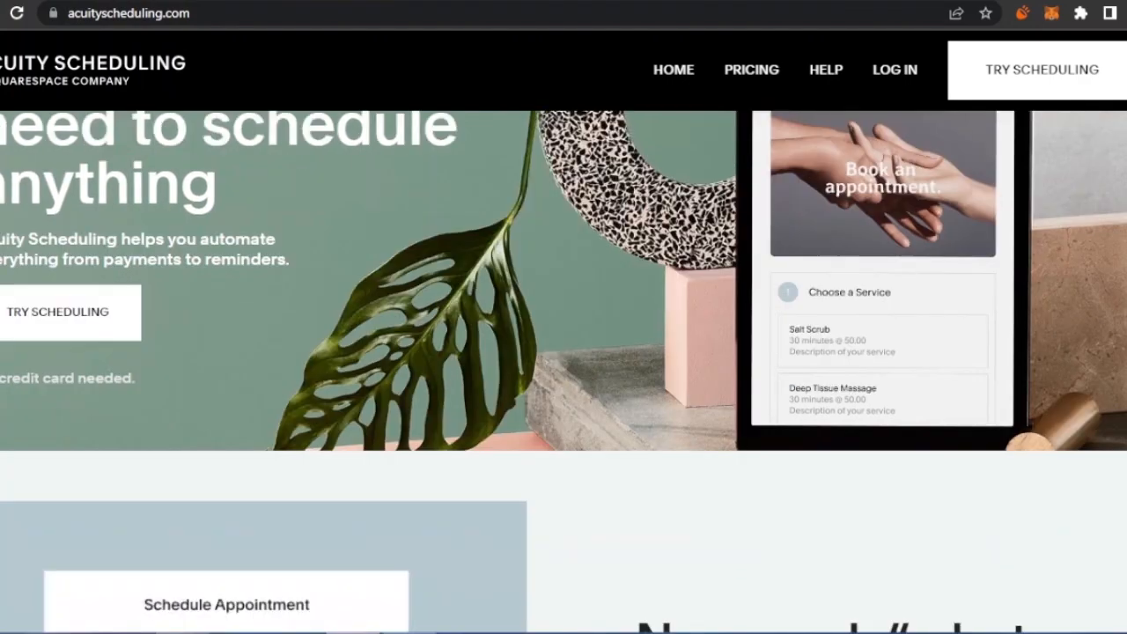
scroll(563, 371, up, 1)
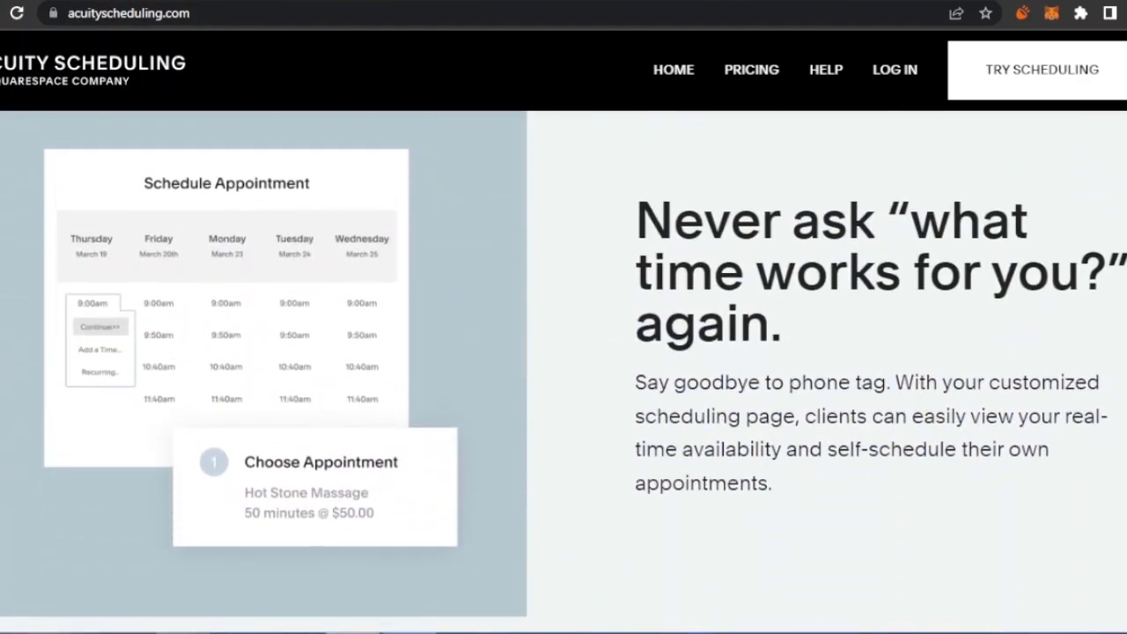
scroll(563, 371, down, 5)
scroll(564, 372, up, 1)
scroll(564, 371, up, 6)
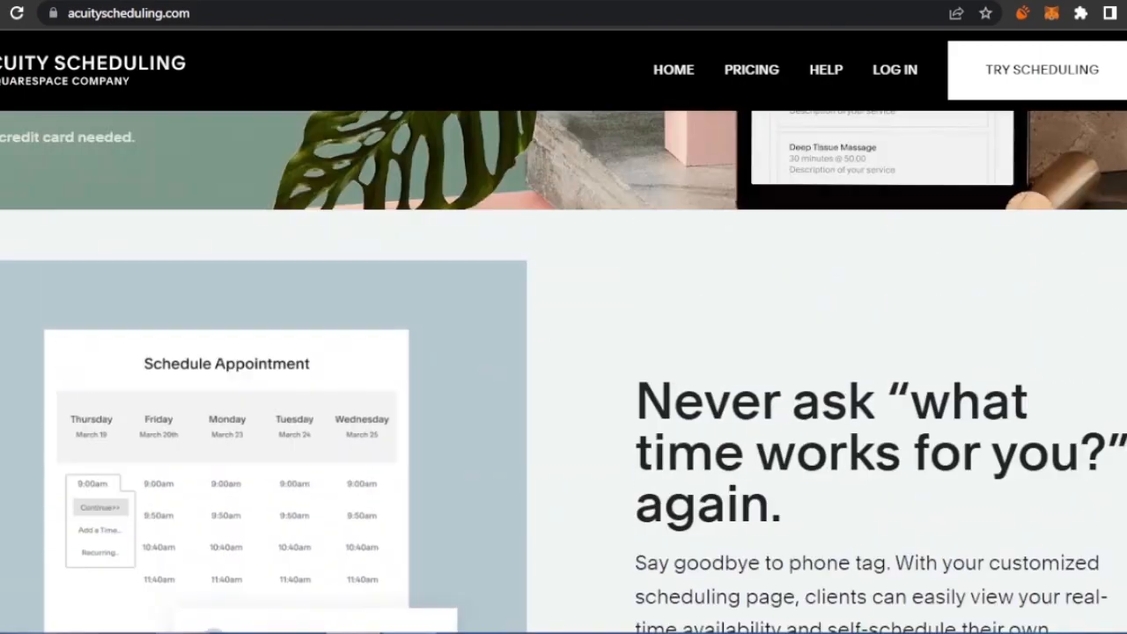
scroll(563, 372, down, 6)
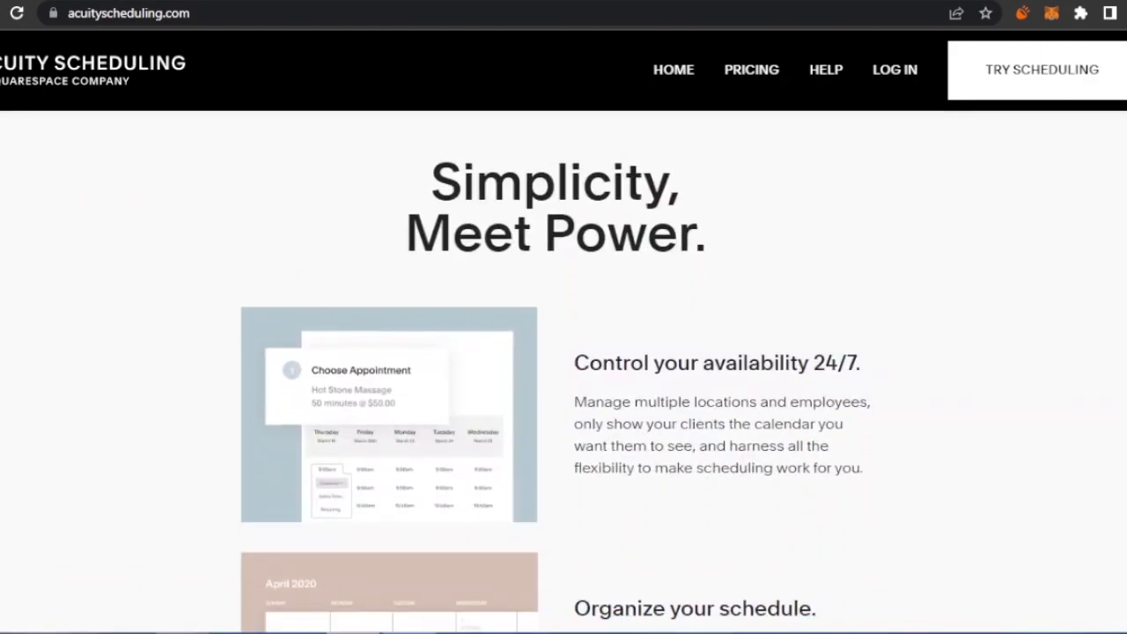
scroll(563, 372, down, 15)
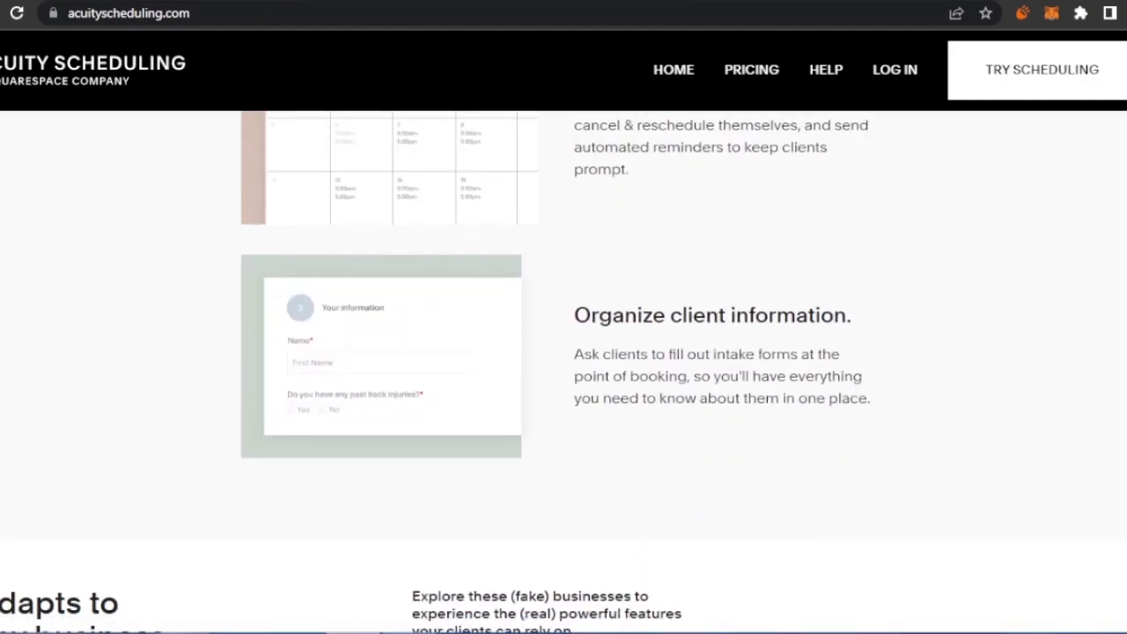
scroll(563, 372, down, 4)
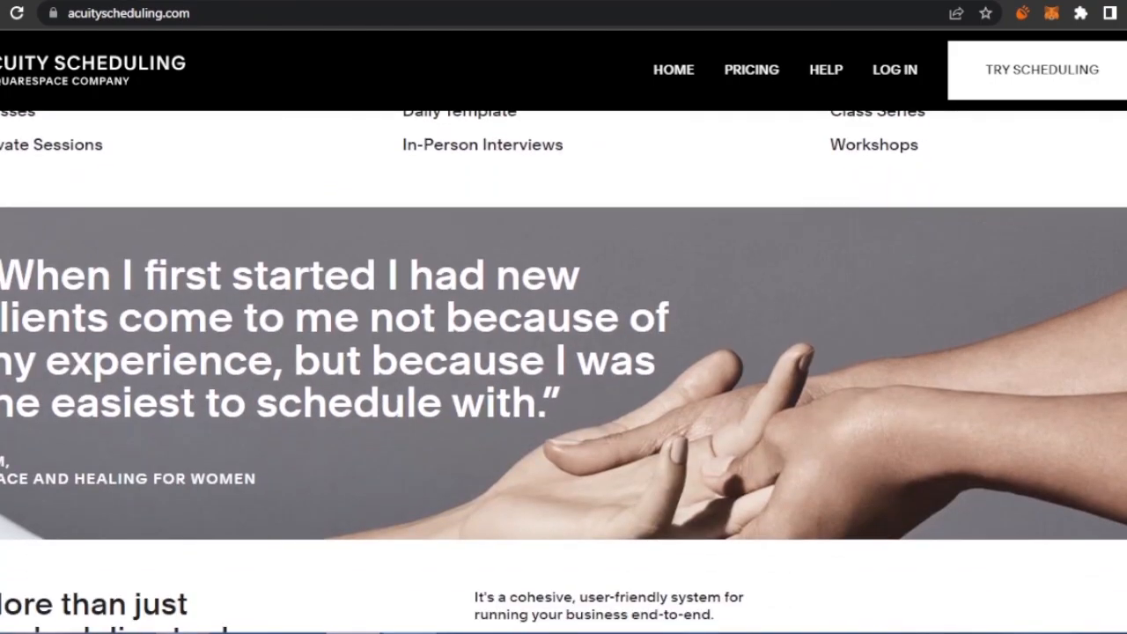
scroll(564, 371, down, 10)
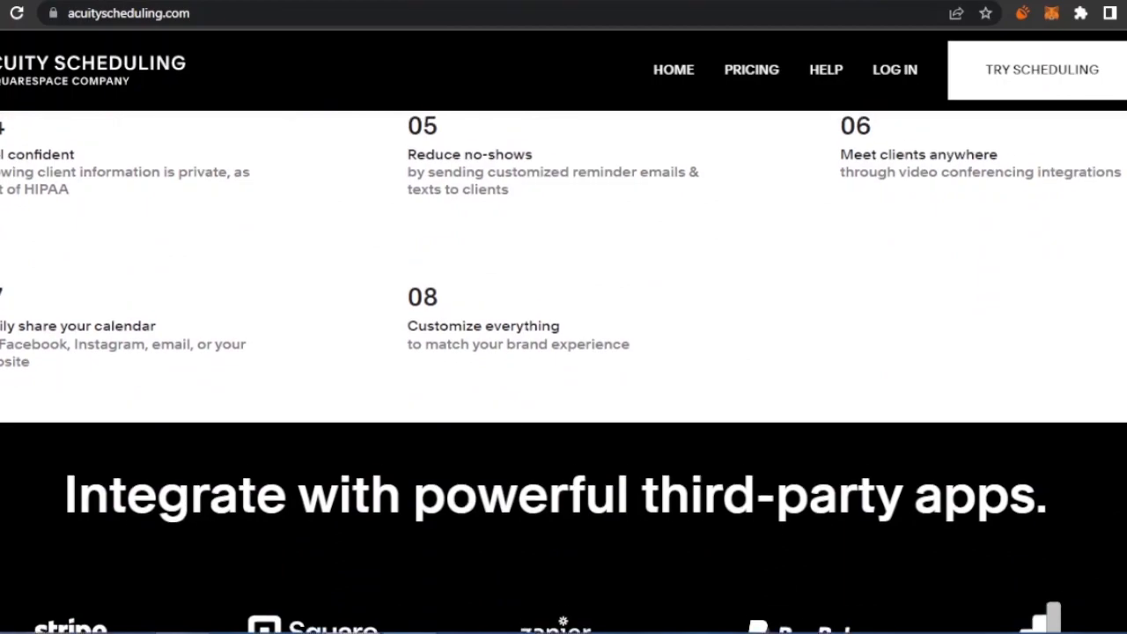
scroll(564, 372, up, 3)
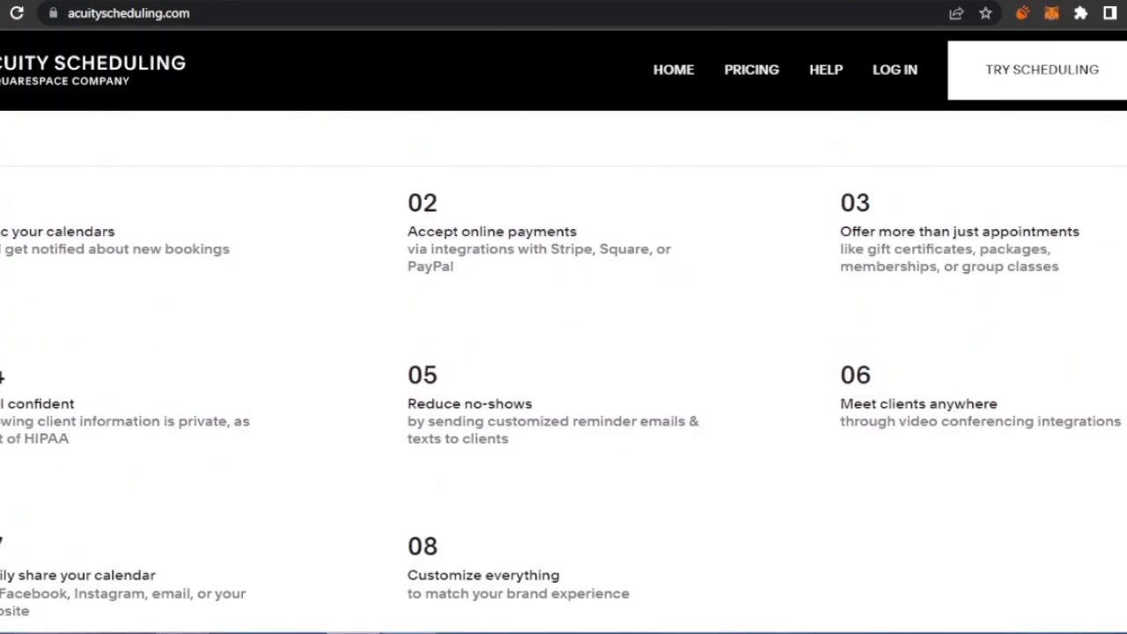
scroll(563, 371, up, 15)
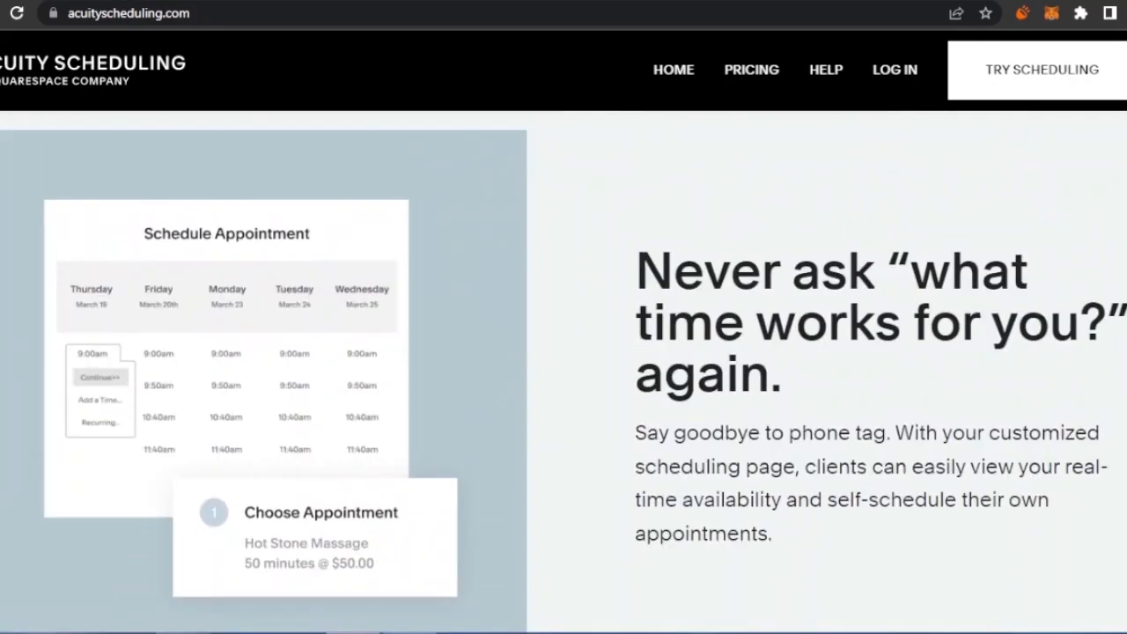
scroll(563, 371, up, 6)
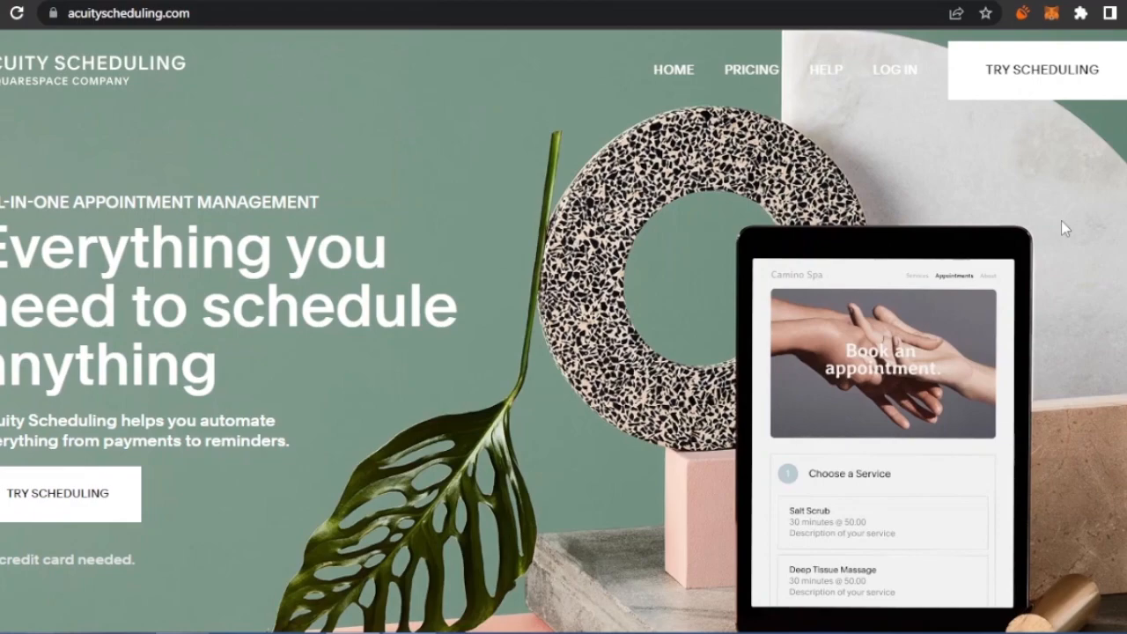
Start trying Acuity Scheduling and close the scheduling page setup wizard without entering a business name.
click(1050, 89)
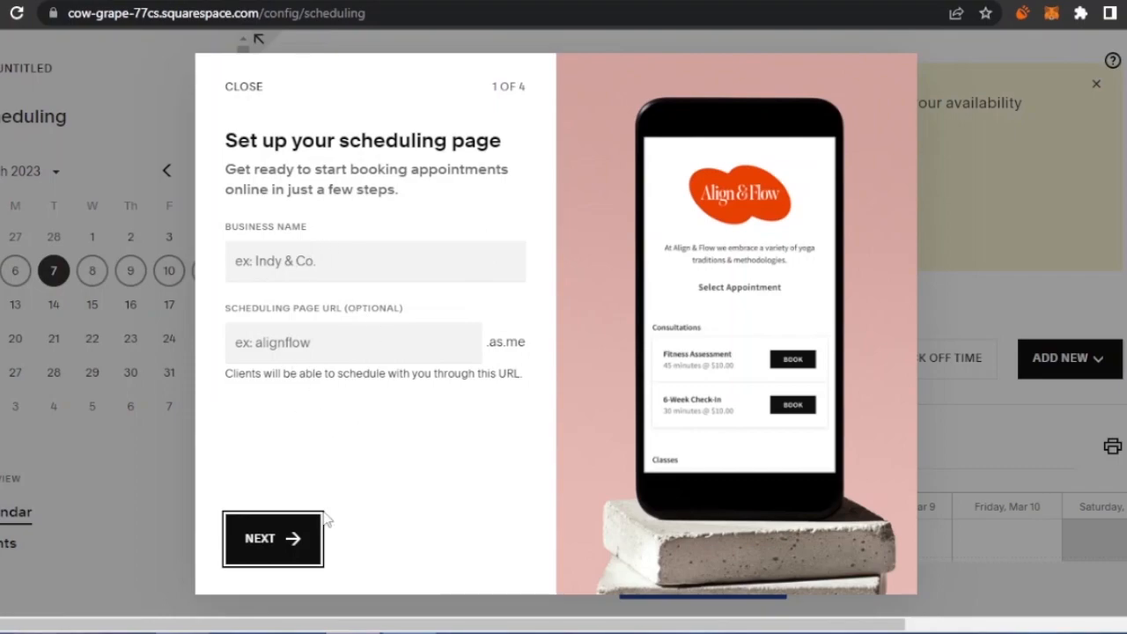
click(287, 531)
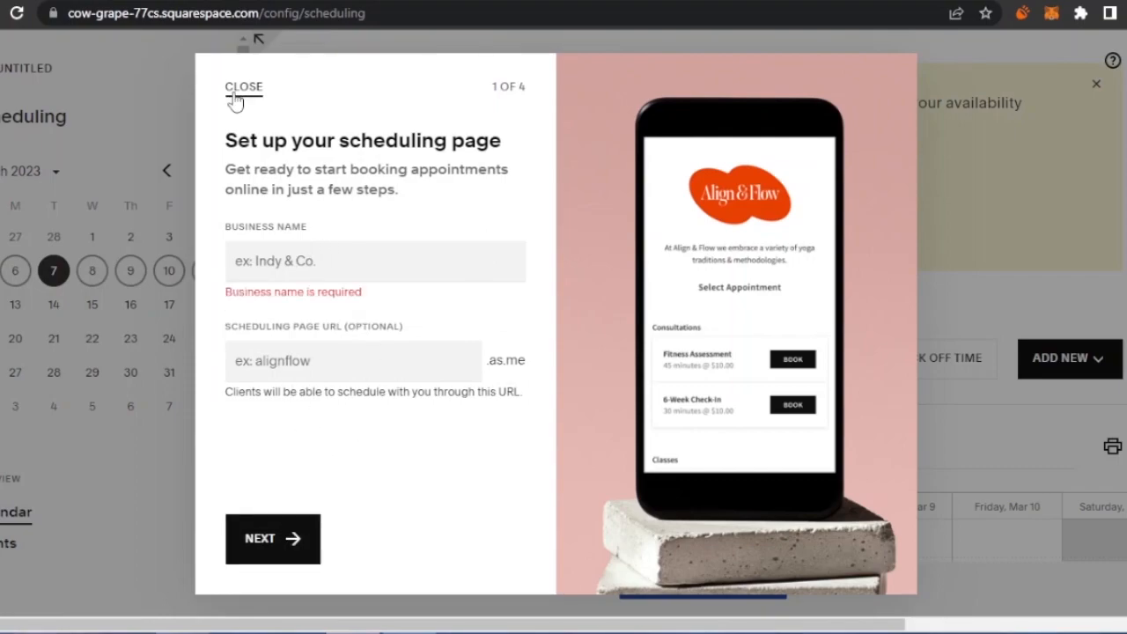
click(235, 90)
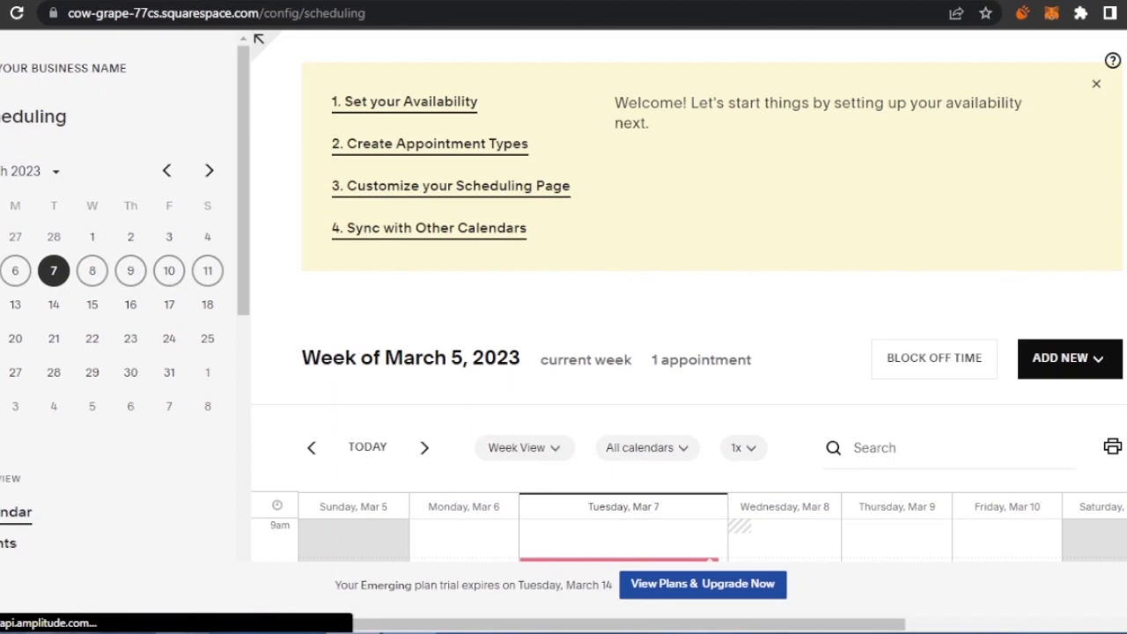
Look over the current week's appointments and open the Set your Availability task from the welcome checklist.
scroll(941, 262, down, 3)
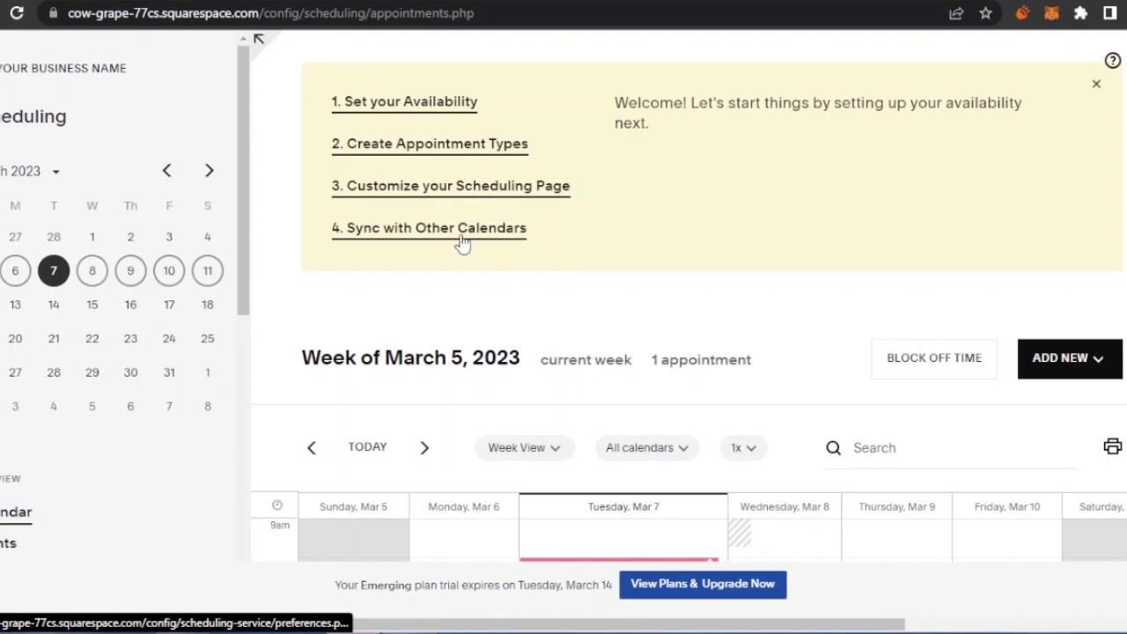
scroll(819, 252, down, 3)
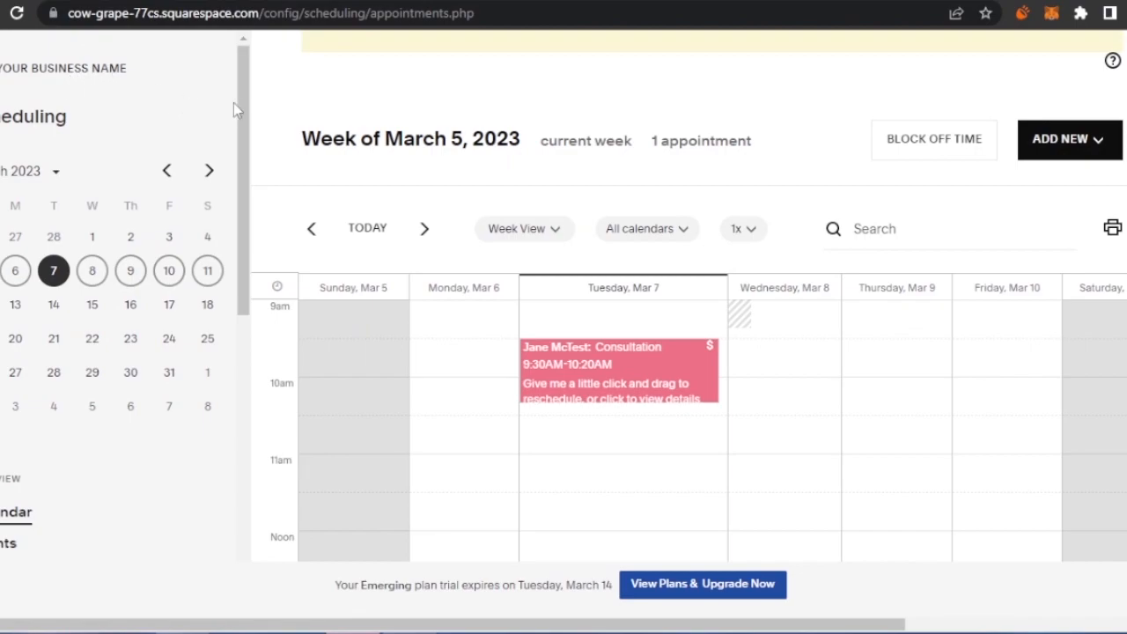
drag(239, 103, 233, 13)
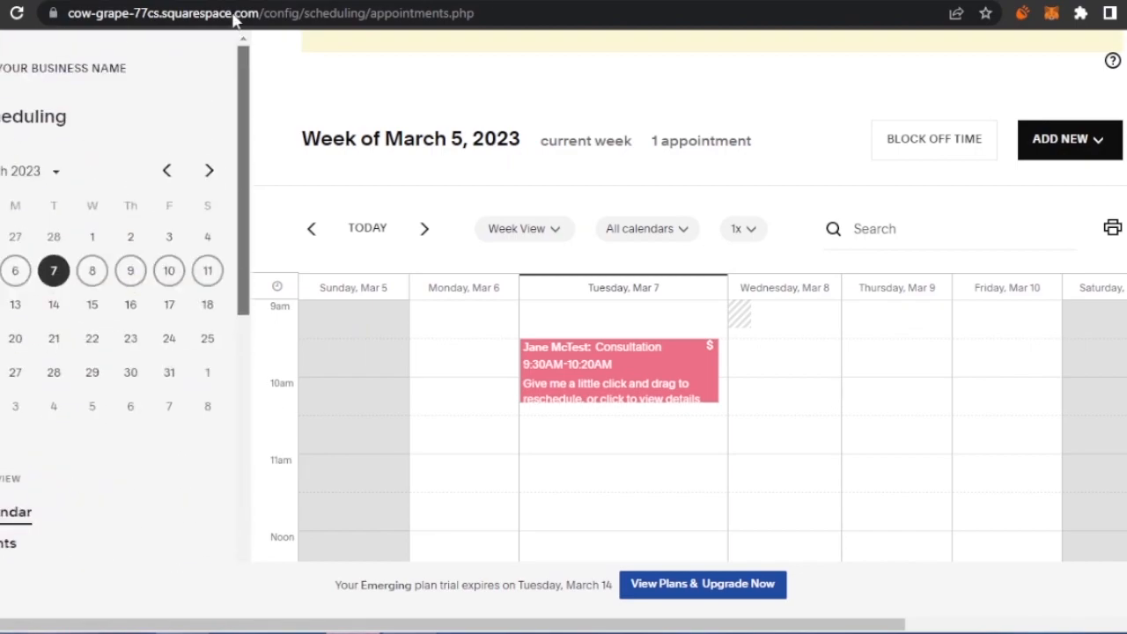
scroll(563, 110, up, 3)
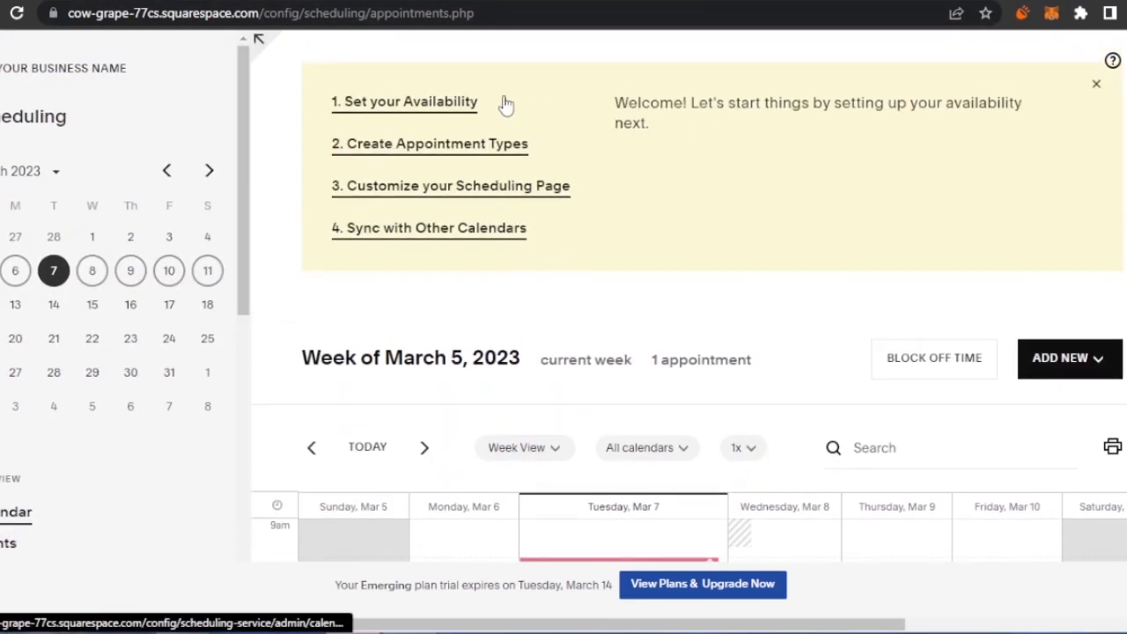
click(423, 118)
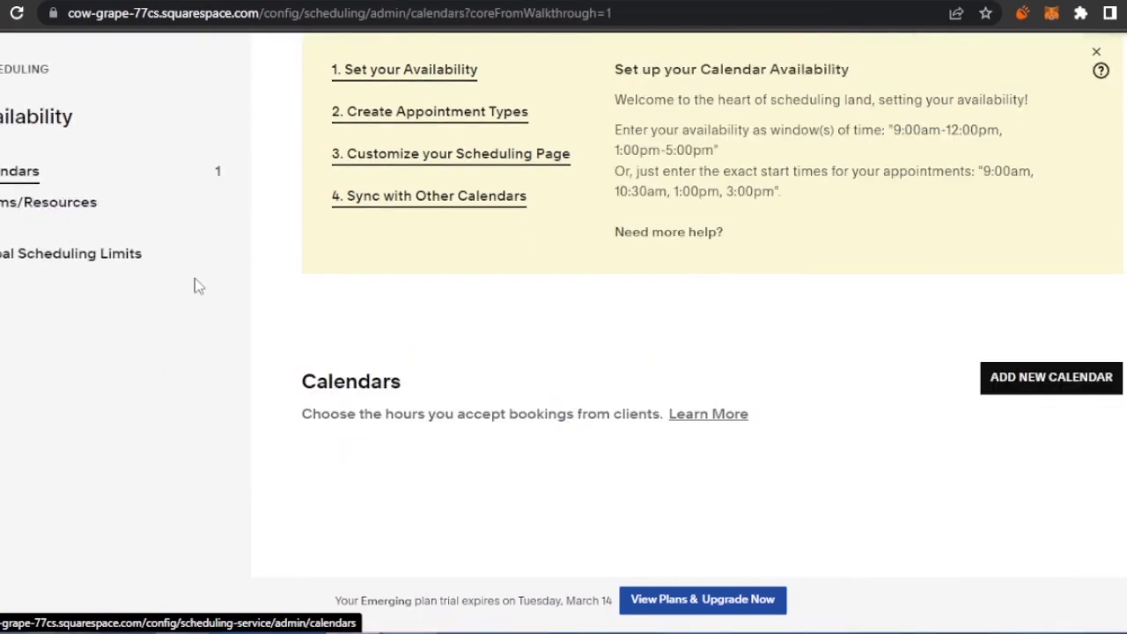
Review the calendar's availability and save regular hours of 9:00am-5:00pm Monday to Friday, with Sunday and Saturday closed.
scroll(712, 304, down, 5)
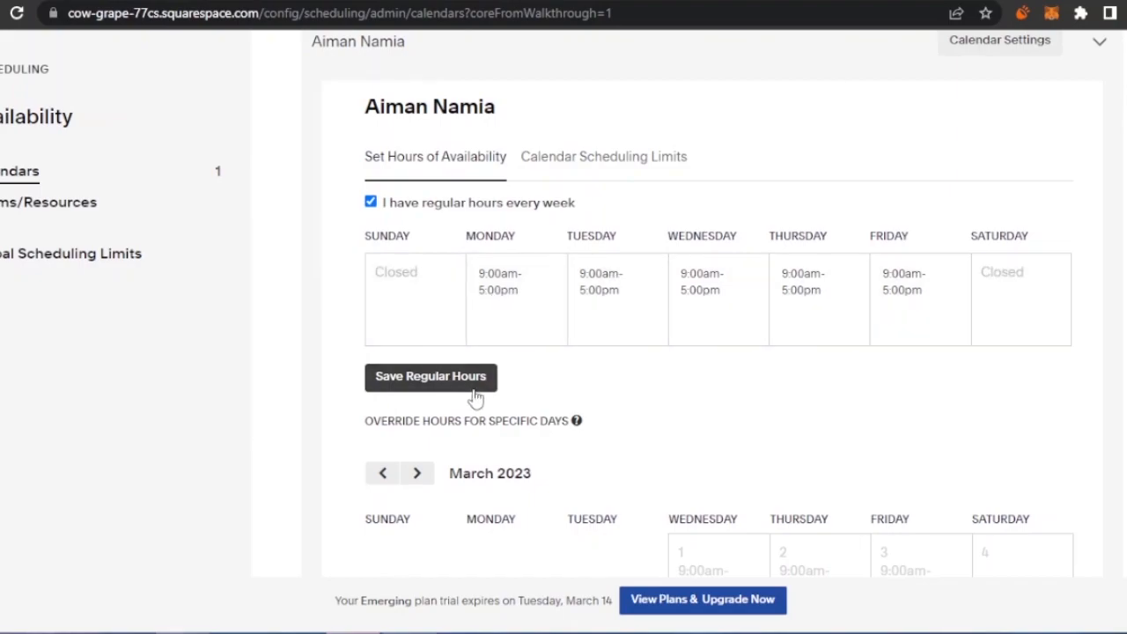
scroll(709, 303, down, 3)
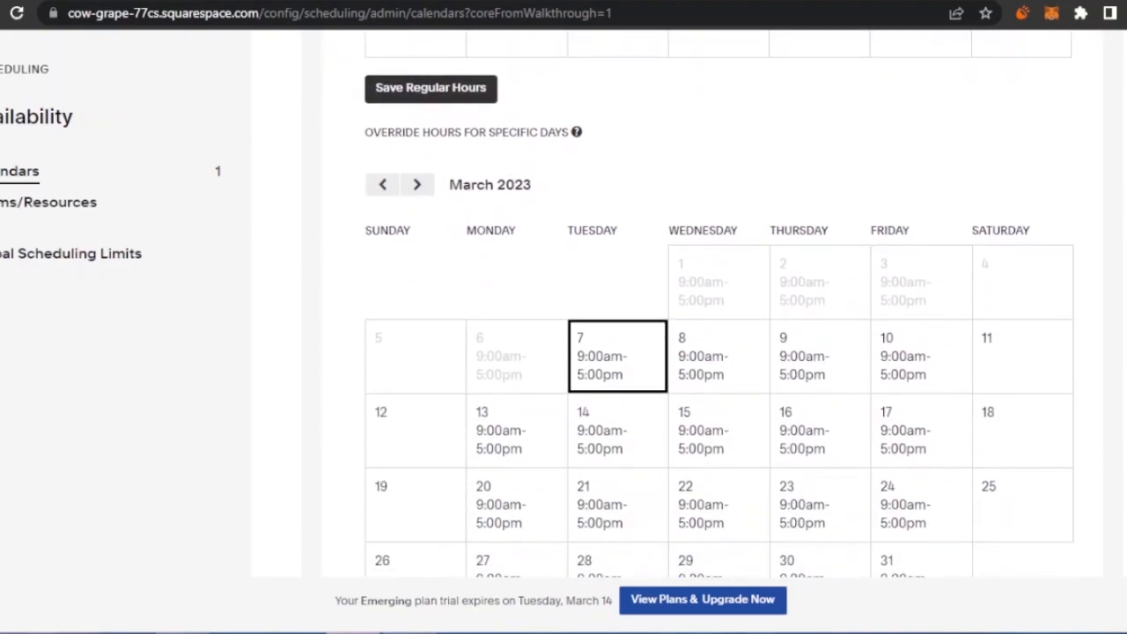
scroll(710, 303, down, 1)
scroll(710, 303, down, 1)
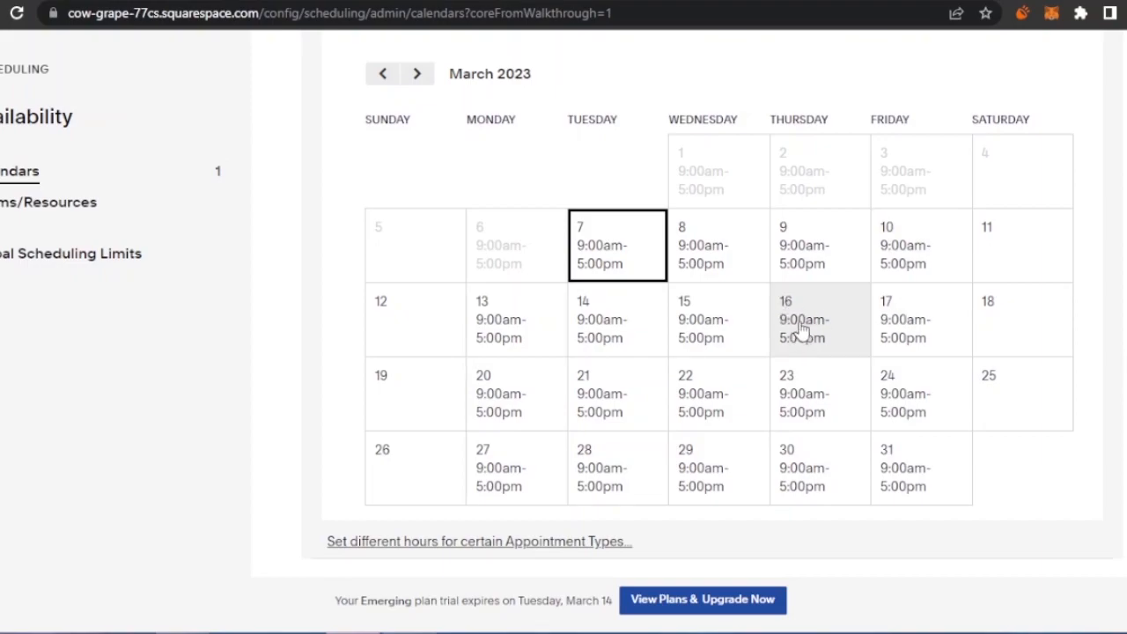
scroll(712, 304, down, 1)
scroll(711, 304, up, 5)
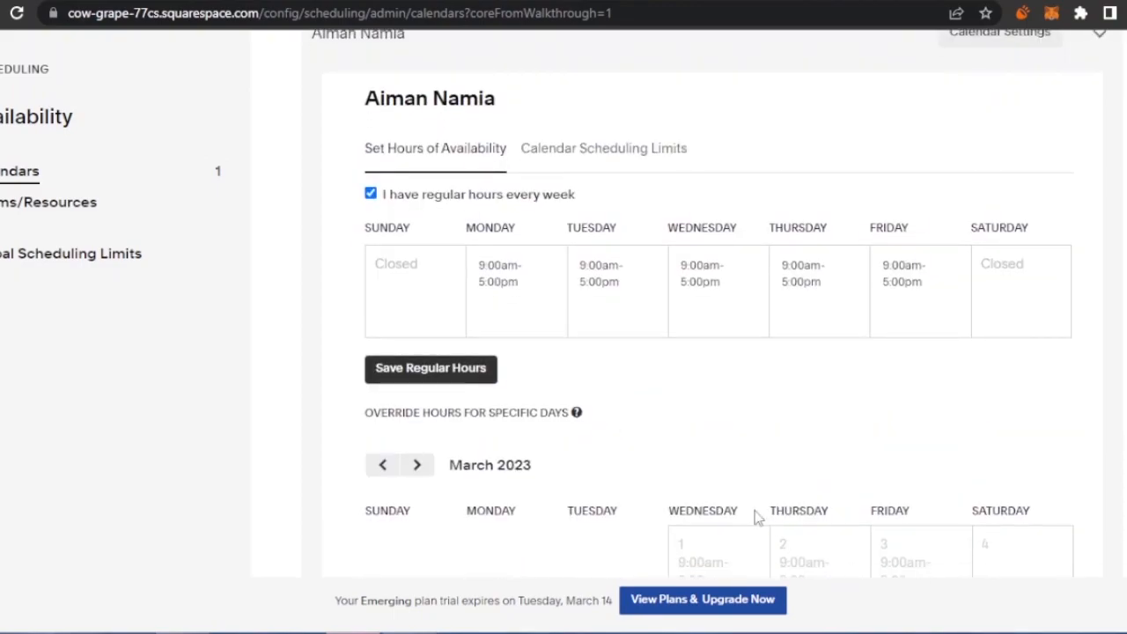
click(441, 380)
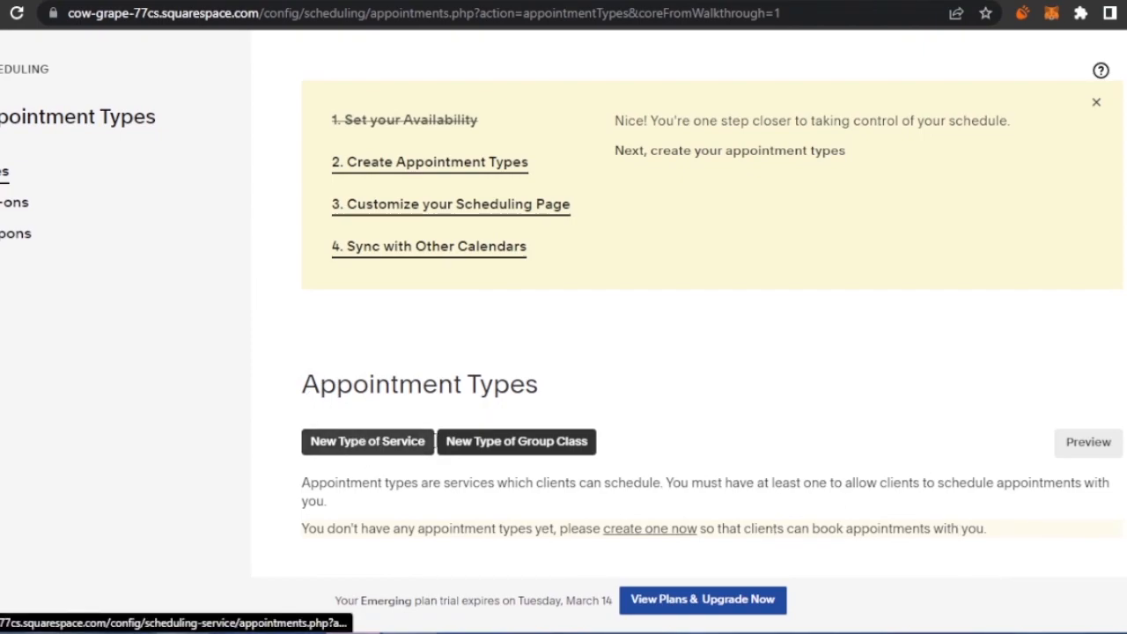
Start a new type of service in Appointment Types and name it "hydrafacial".
click(373, 445)
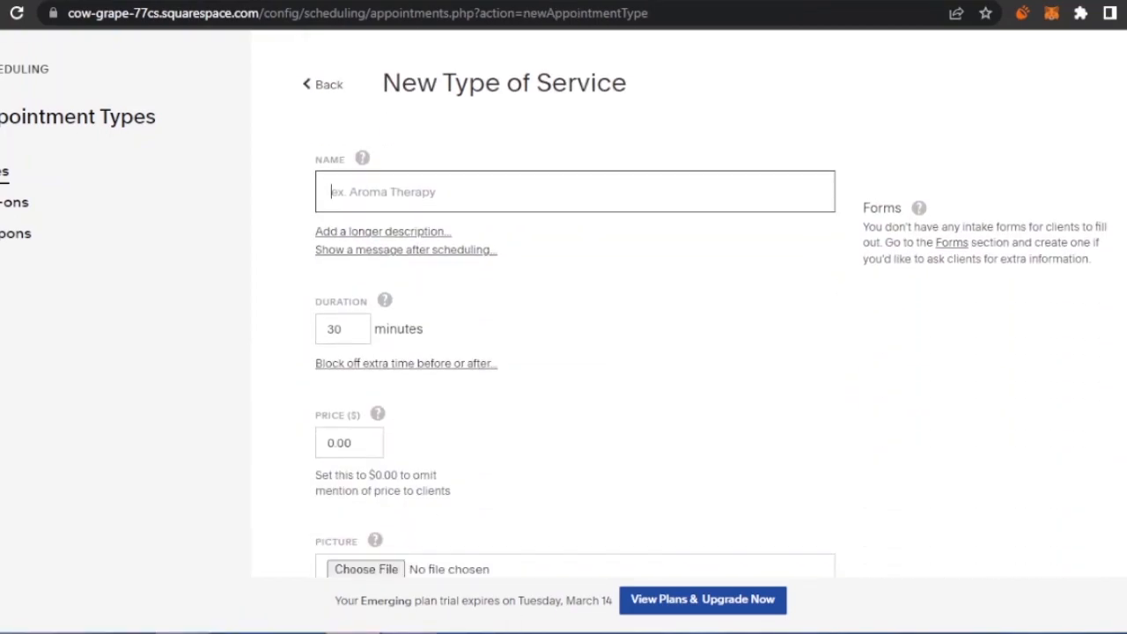
text(hydra)
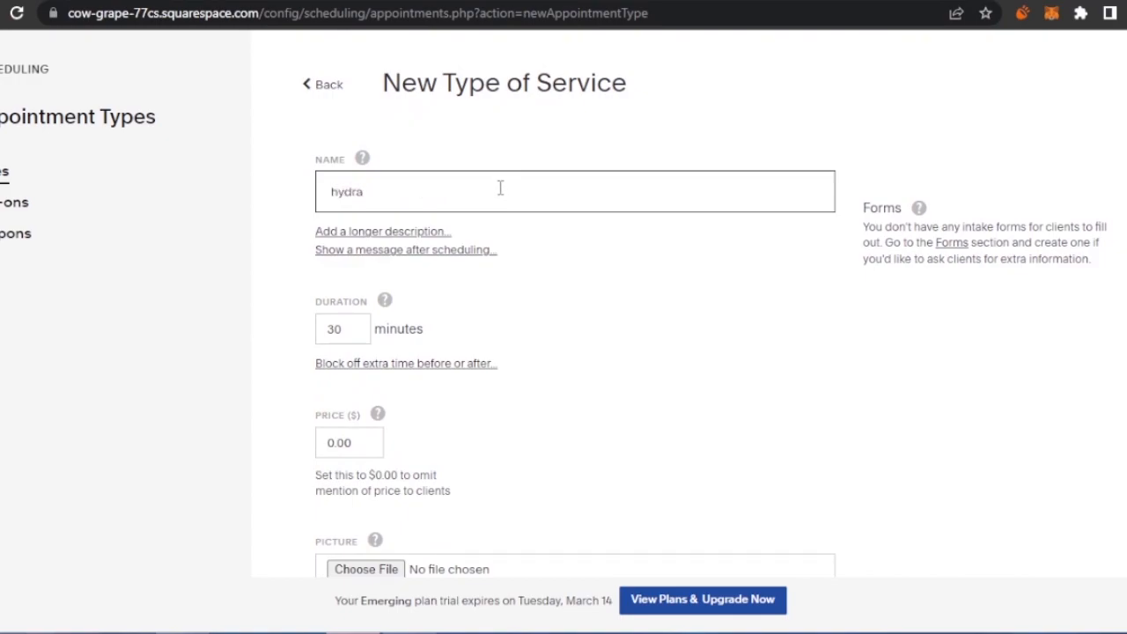
text(cial)
Add the confirmation page message "thankyou for booking the appointment!" to the hydrafacial service.
click(429, 255)
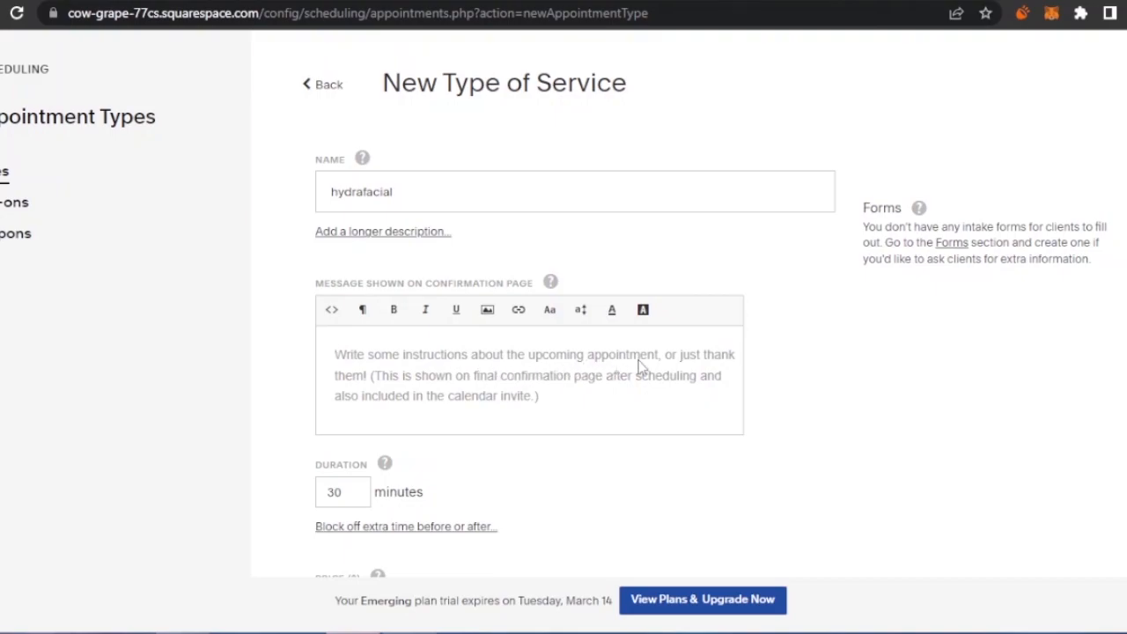
text(thankyou)
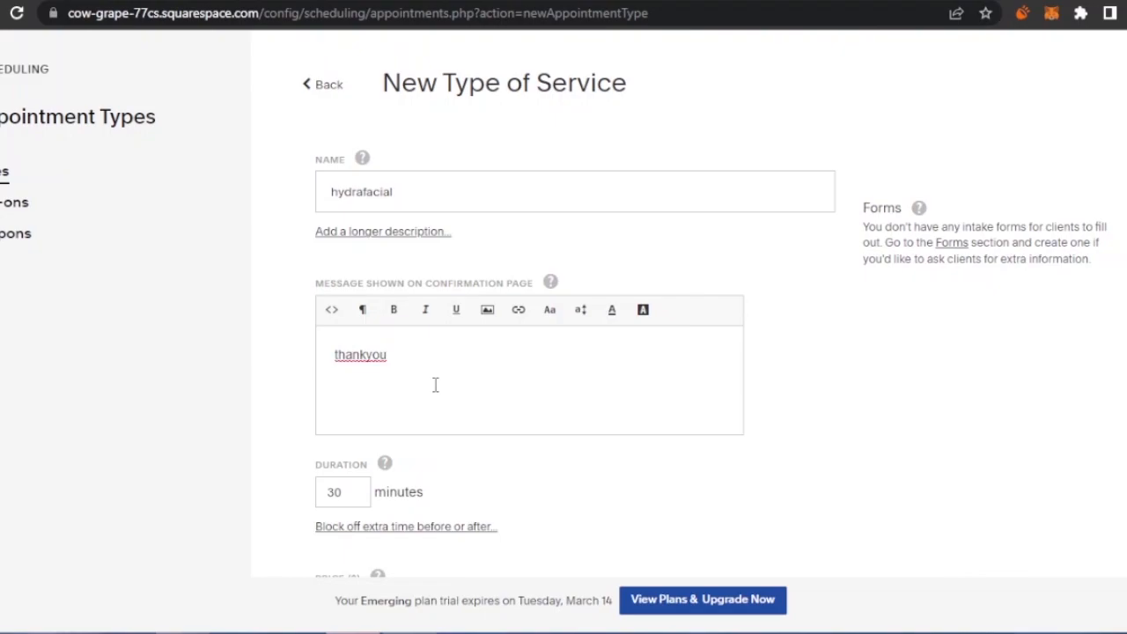
text( for booking the appointment)
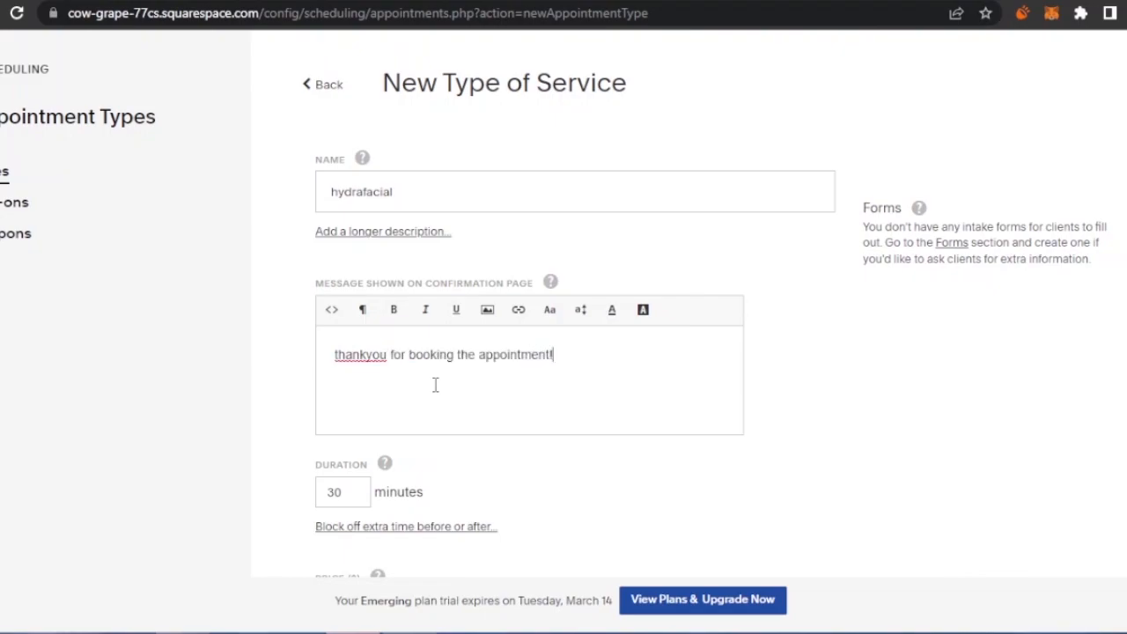
text(!)
Show the options for blocking off extra time before and after the appointment and read their help note.
scroll(563, 317, down, 1)
scroll(493, 260, down, 3)
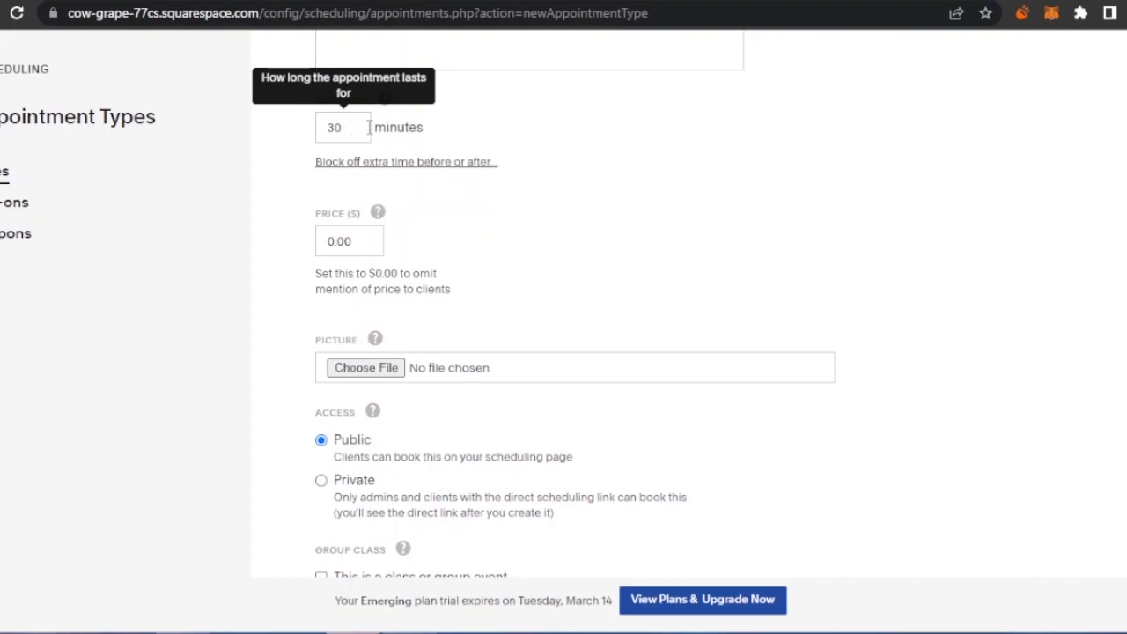
click(423, 168)
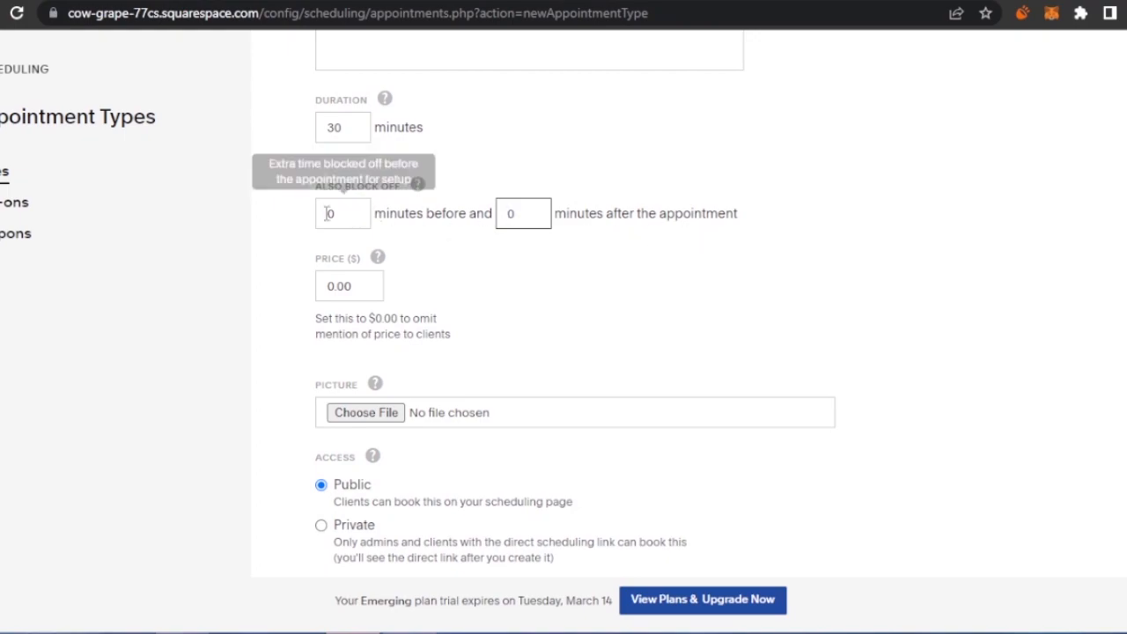
mouse_move(418, 189)
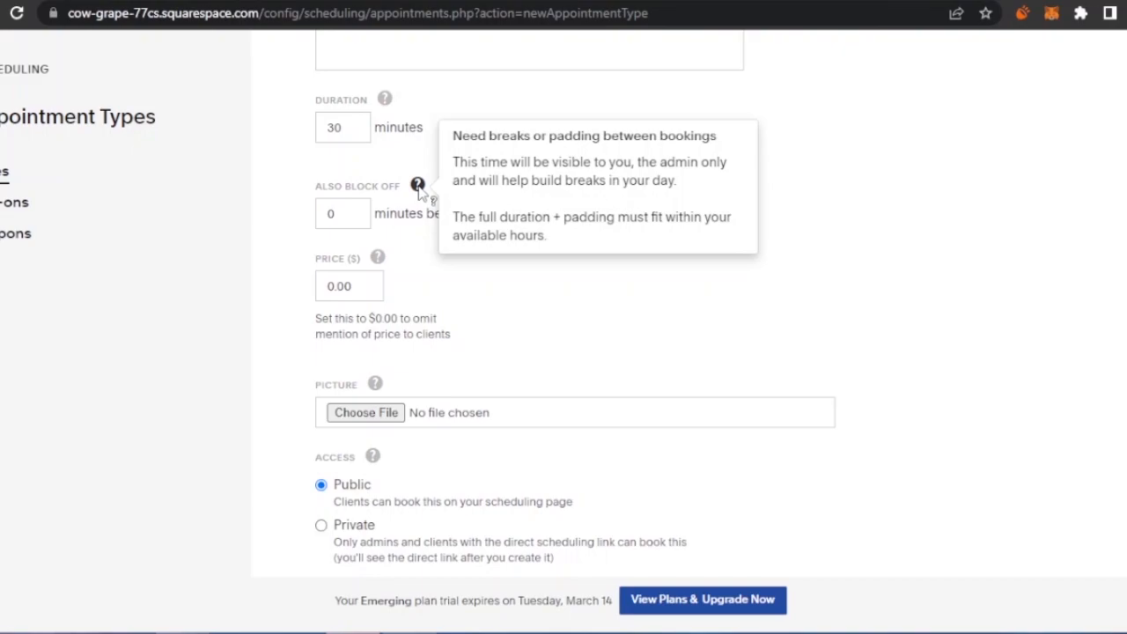
Set the hydrafacial service's price to $20.
click(354, 289)
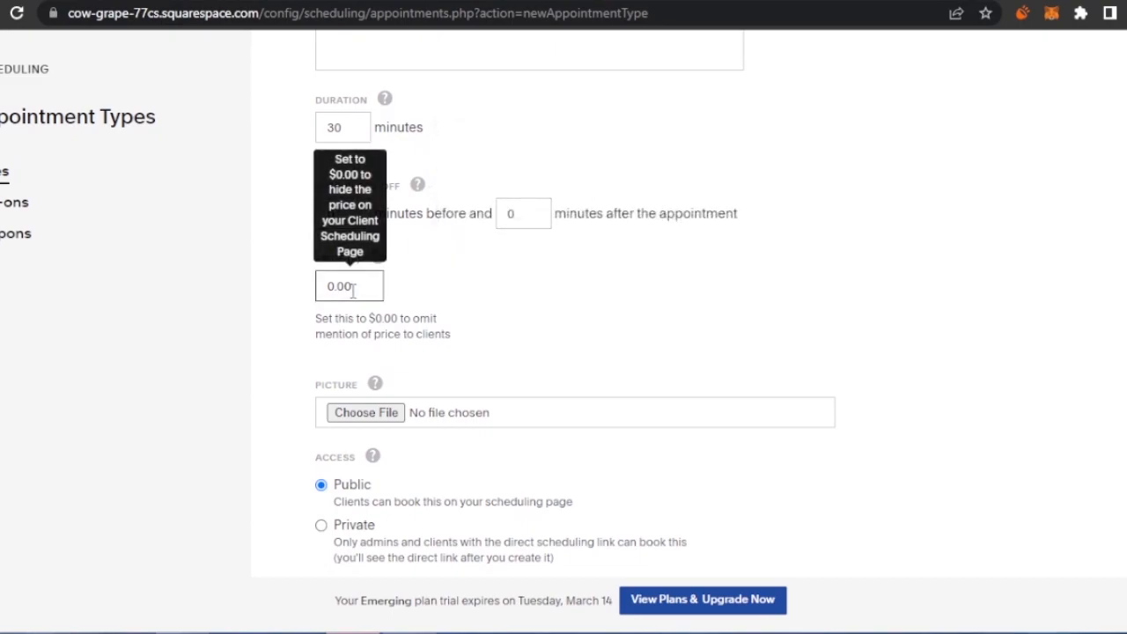
key(BackSpace)
key(BackSpace)
key(BackSpace)
key(BackSpace)
text(20$)
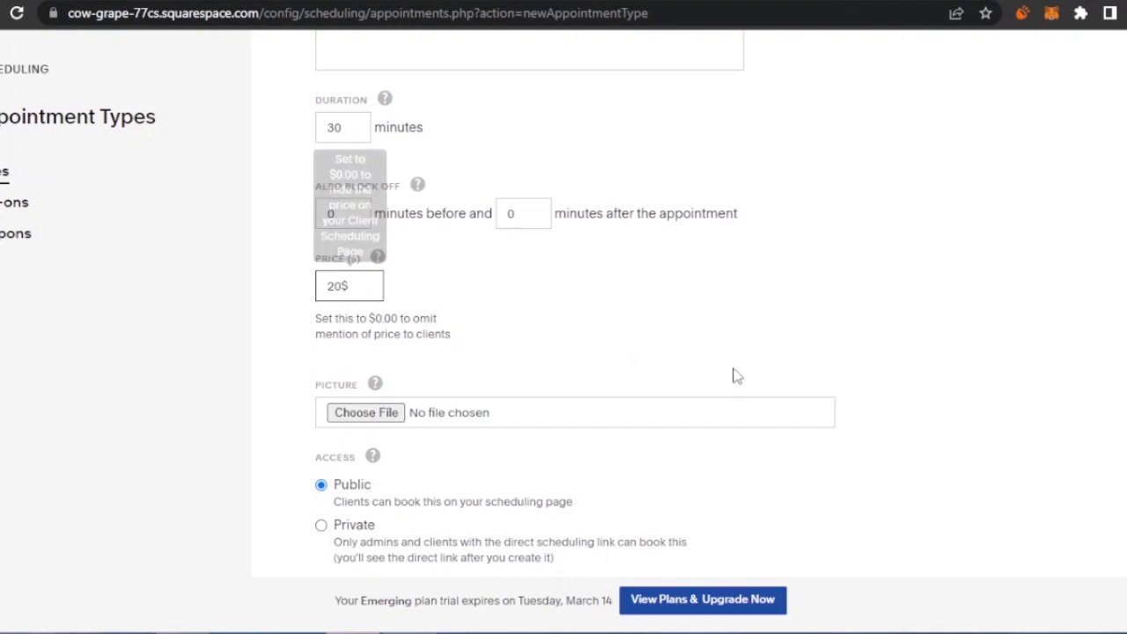
key(Home)
text($)
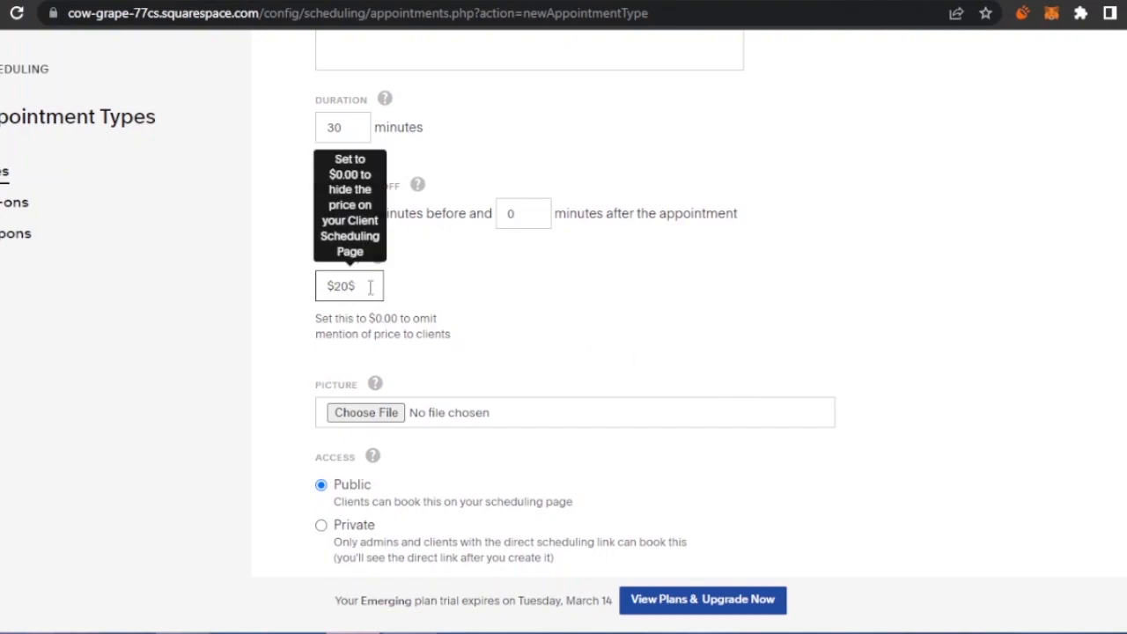
key(BackSpace)
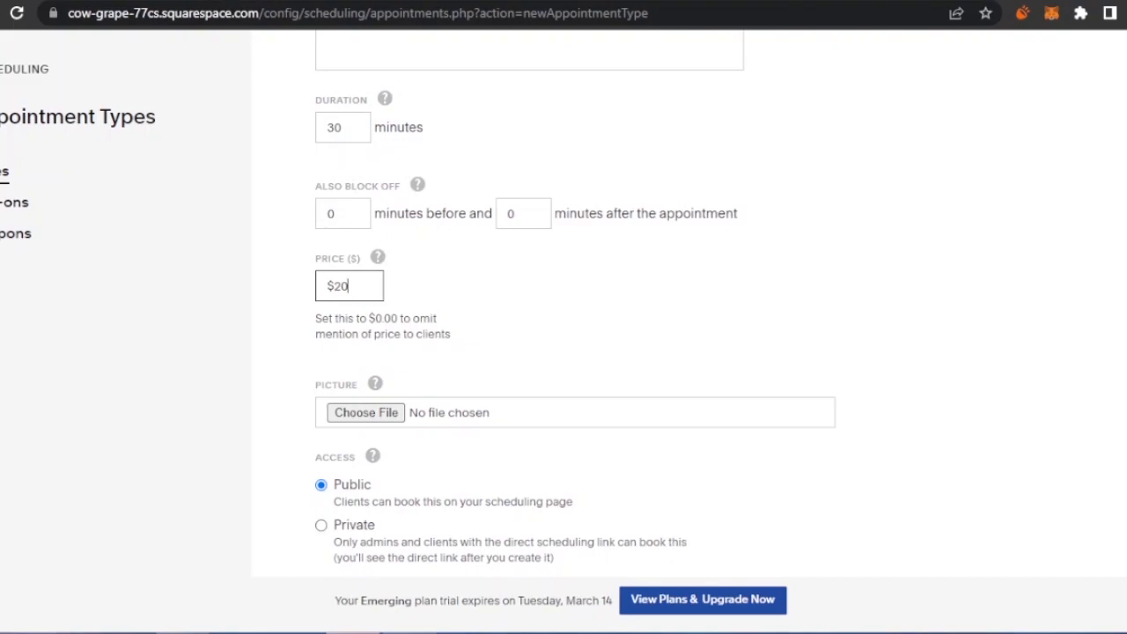
Review the remaining hydrafacial settings with public access, and create the appointment type.
scroll(988, 367, up, 10)
scroll(704, 352, down, 6)
scroll(564, 352, down, 2)
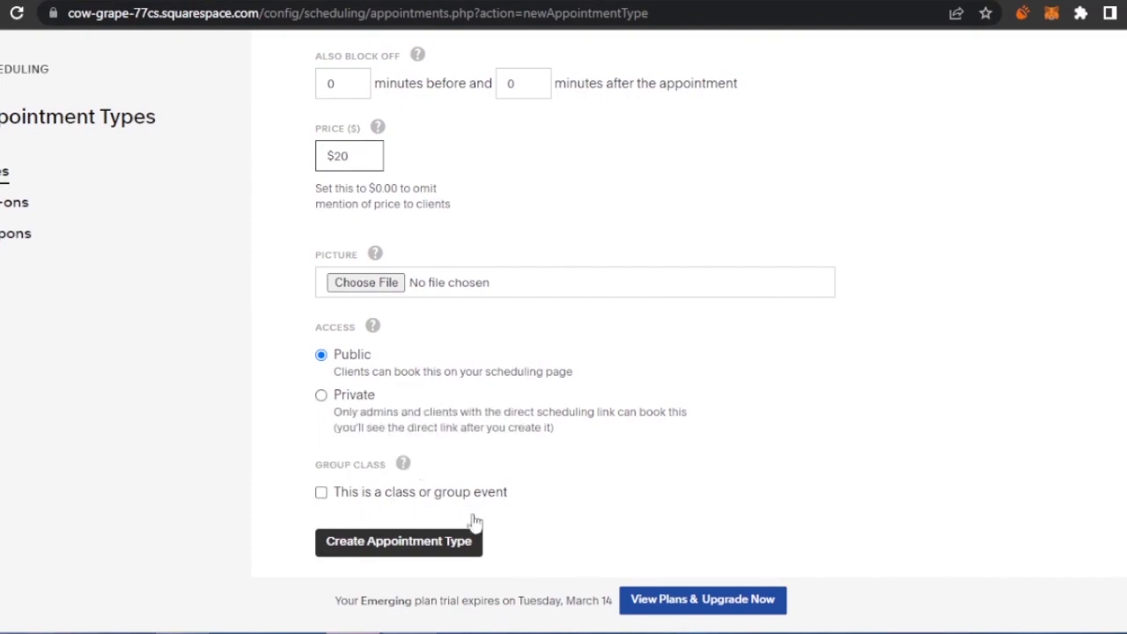
mouse_move(406, 471)
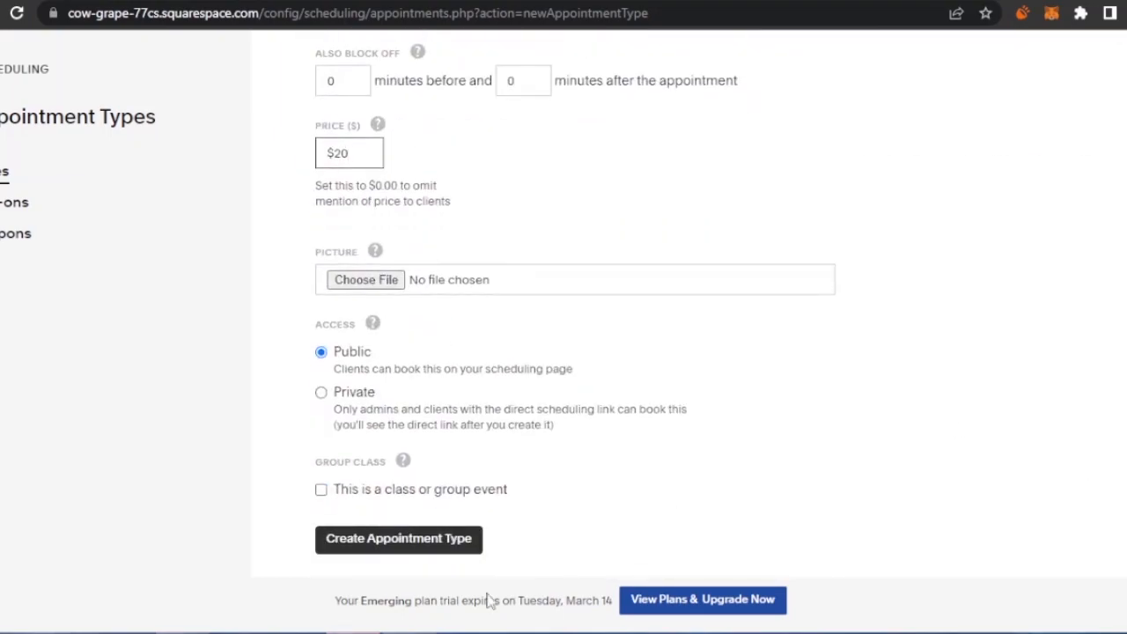
click(392, 544)
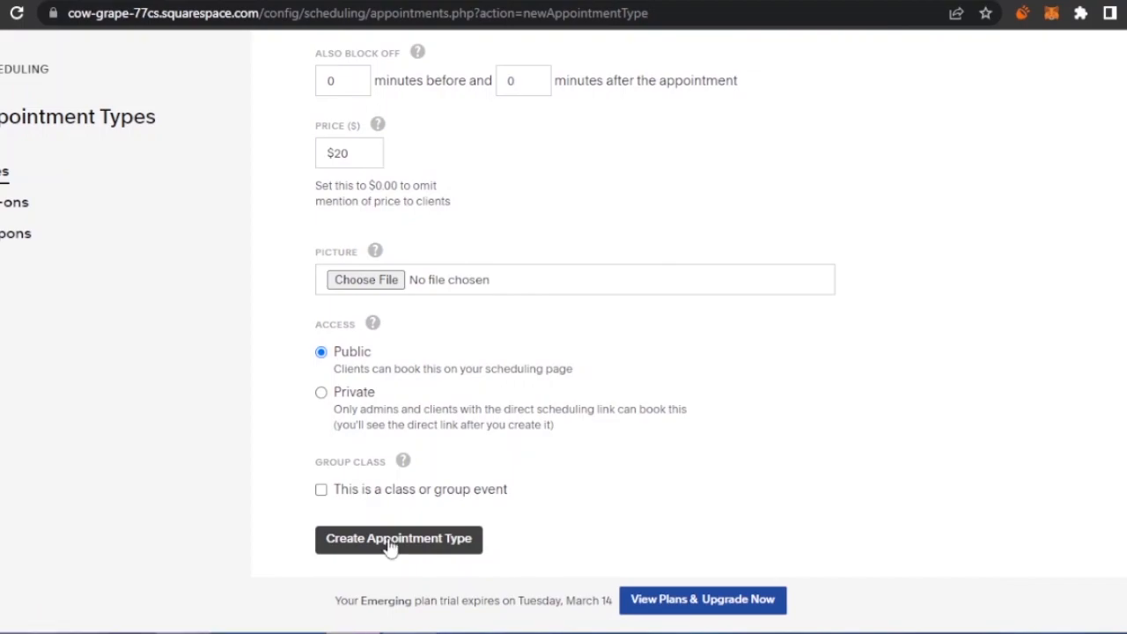
click(390, 544)
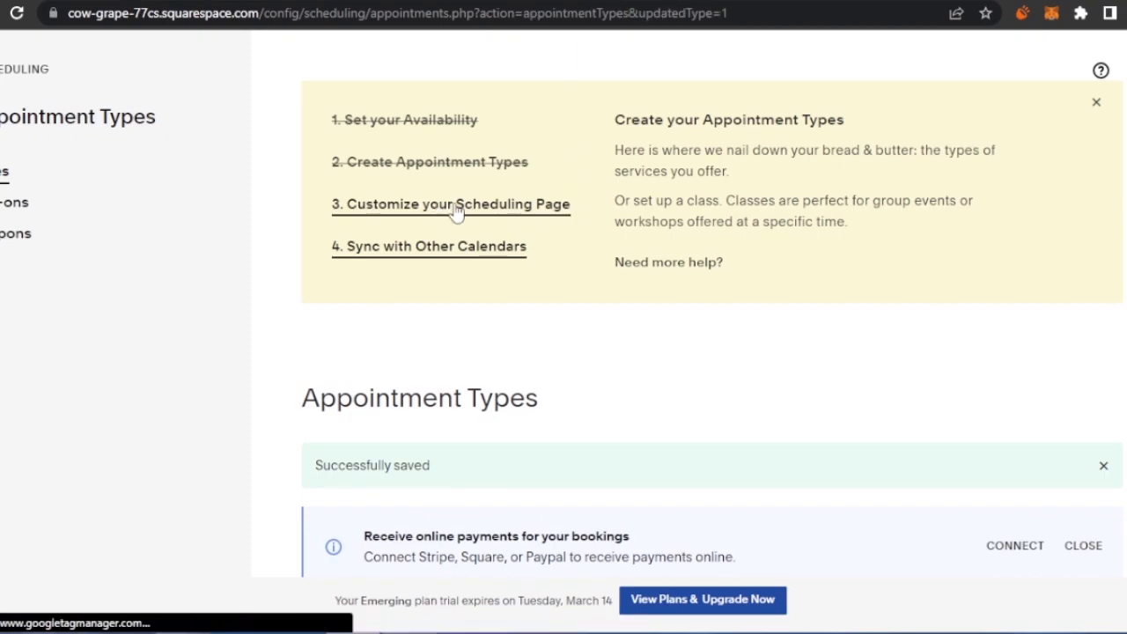
Check the saved appointment type, open the scheduling page customization, and set the business name to "salonbymn".
scroll(860, 171, down, 2)
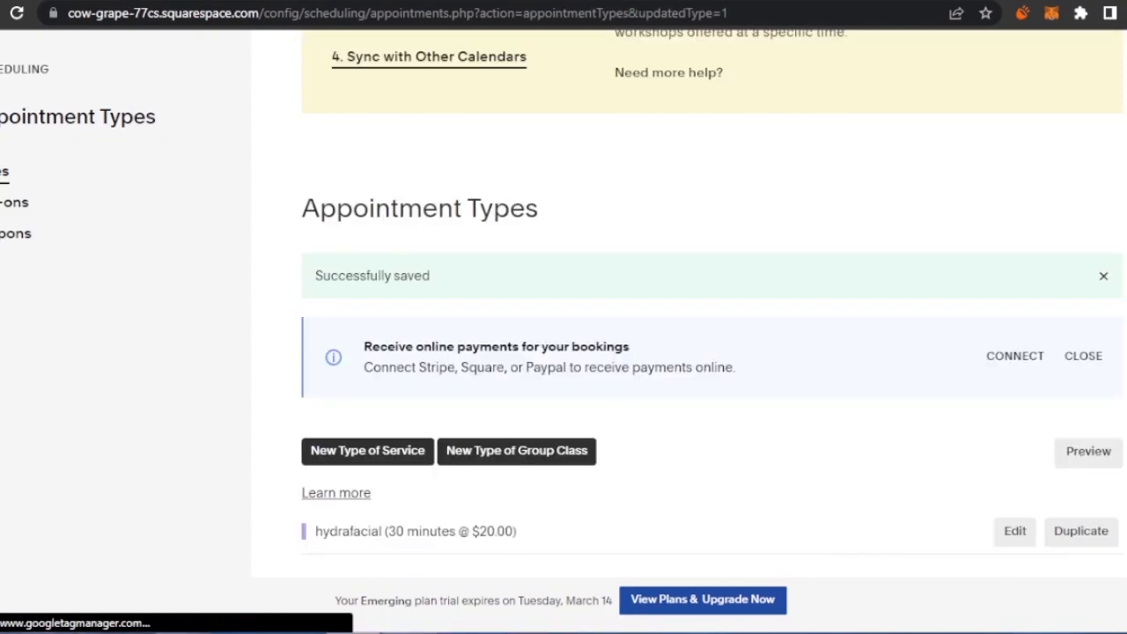
scroll(558, 203, up, 2)
click(558, 203)
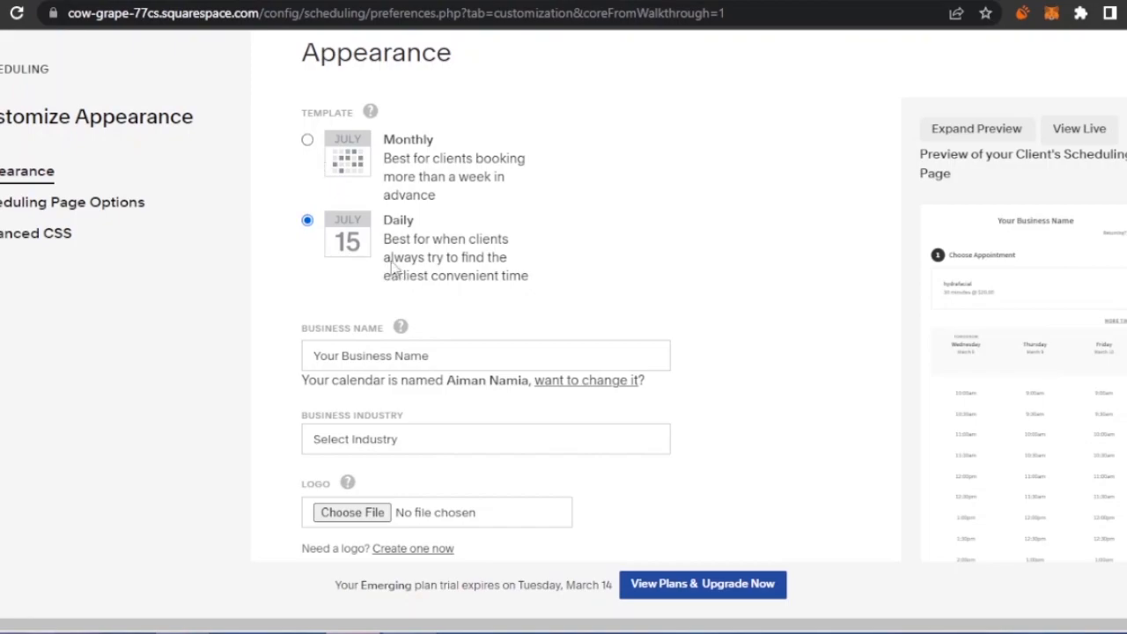
click(427, 350)
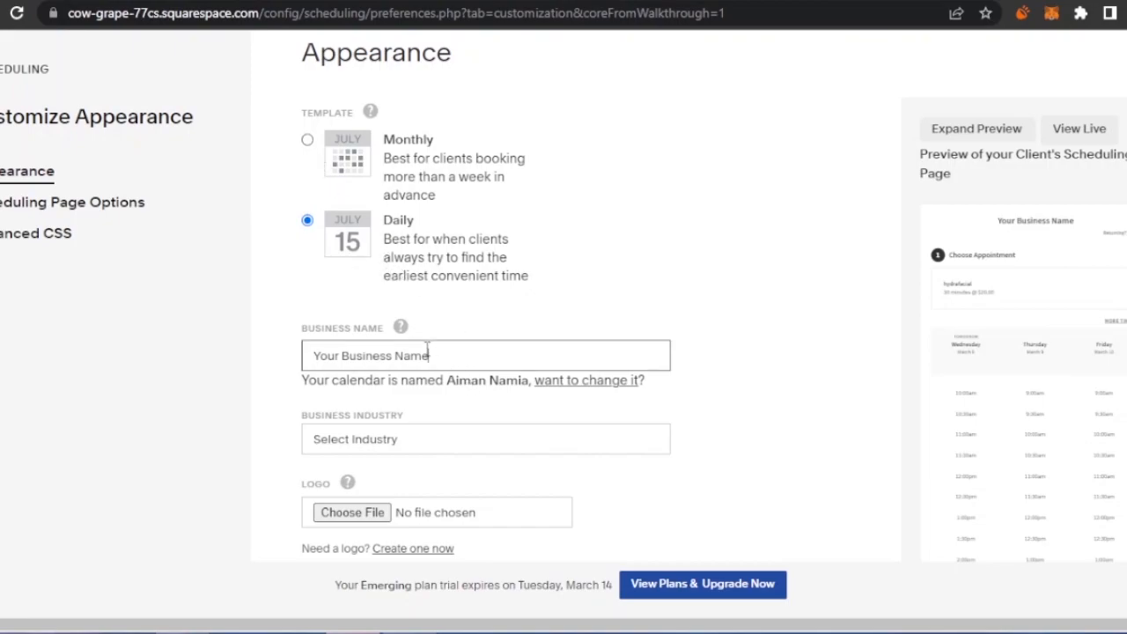
text(sla)
key(BackSpace)
key(BackSpace)
key(BackSpace)
key(BackSpace)
key(BackSpace)
key(BackSpace)
key(BackSpace)
key(BackSpace)
key(BackSpace)
key(BackSpace)
key(BackSpace)
key(BackSpace)
key(BackSpace)
key(BackSpace)
key(BackSpace)
key(BackSpace)
key(BackSpace)
key(BackSpace)
key(BackSpace)
key(BackSpace)
key(BackSpace)
text(salonbymn)
Set the business industry to Salon.
click(465, 438)
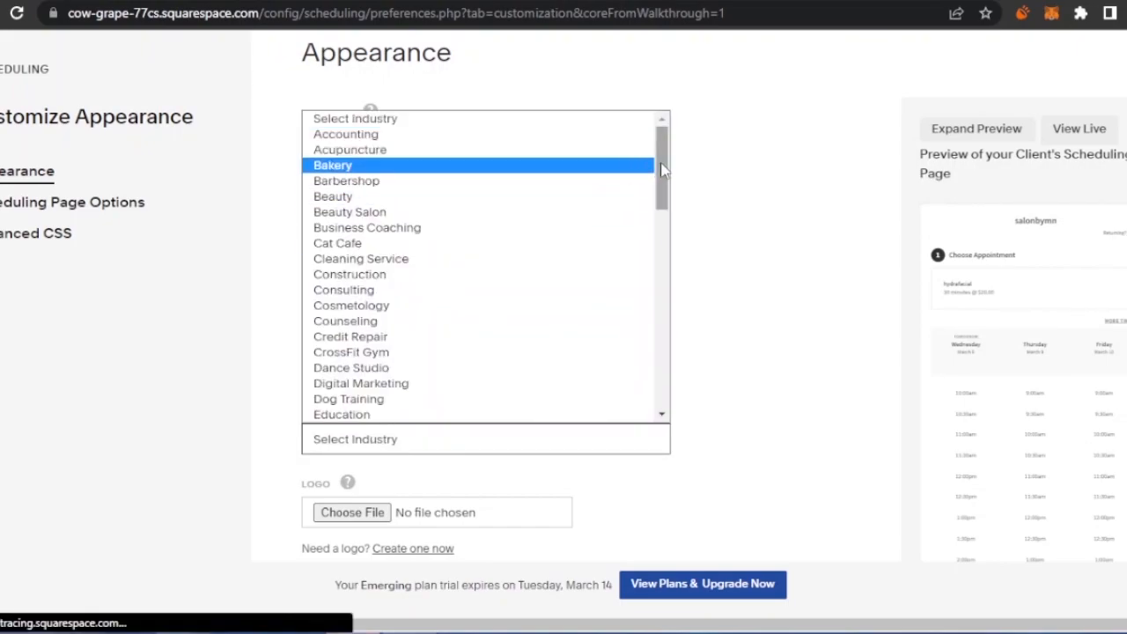
drag(663, 170, 666, 387)
click(348, 275)
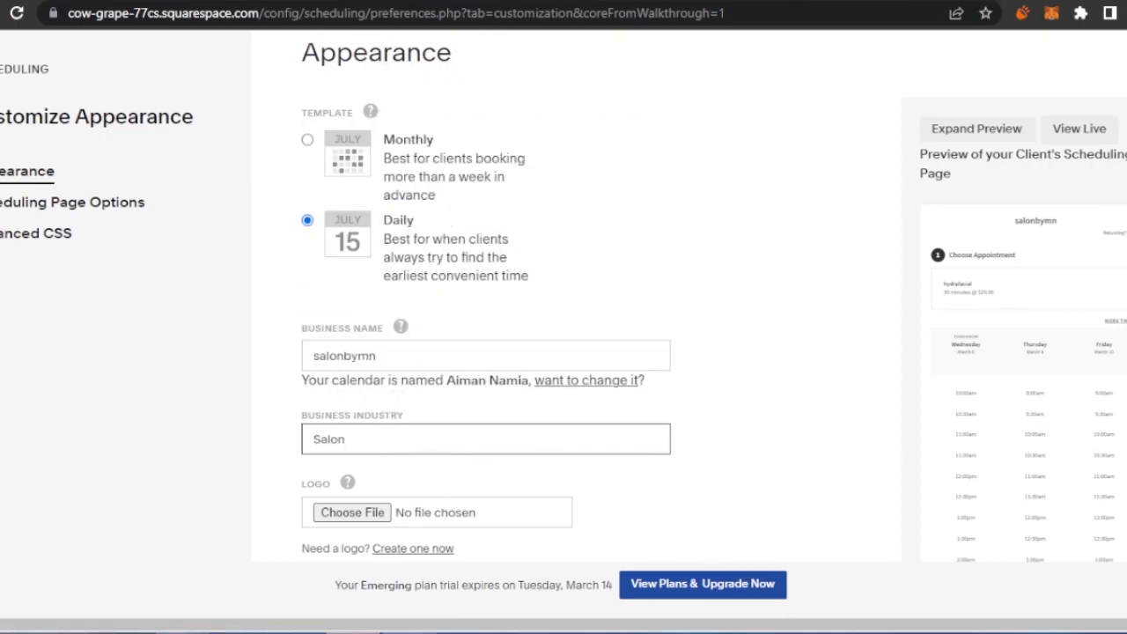
Add the scheduling instructions "please appear 5 minutes before appointment." for clients.
scroll(581, 352, down, 3)
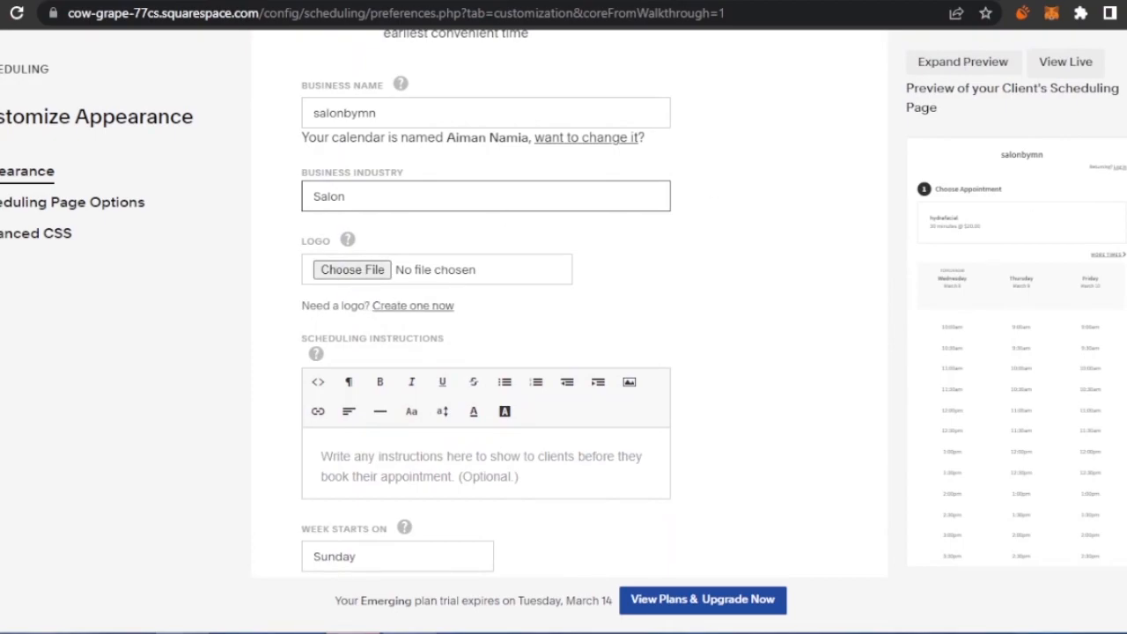
scroll(486, 299, down, 2)
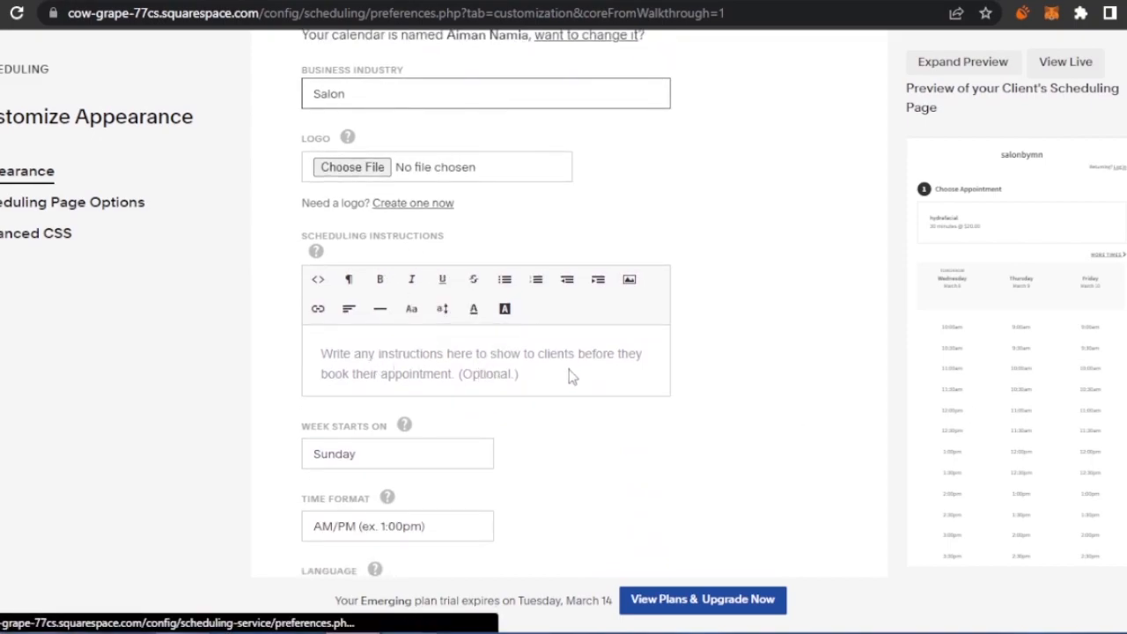
click(479, 371)
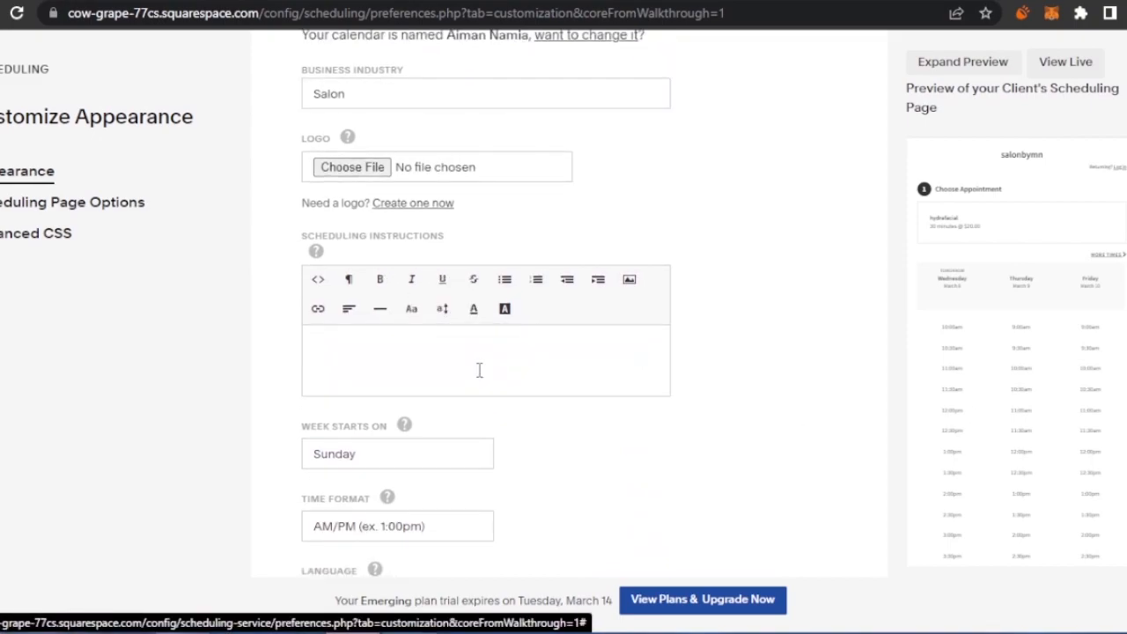
text(please)
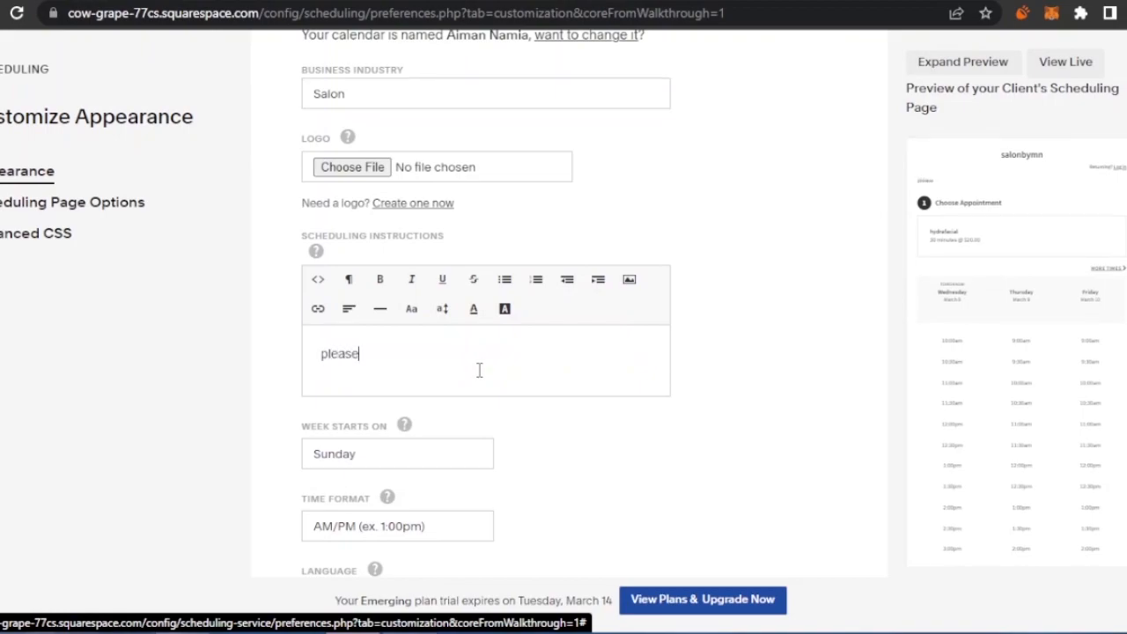
text( appear 5 minu)
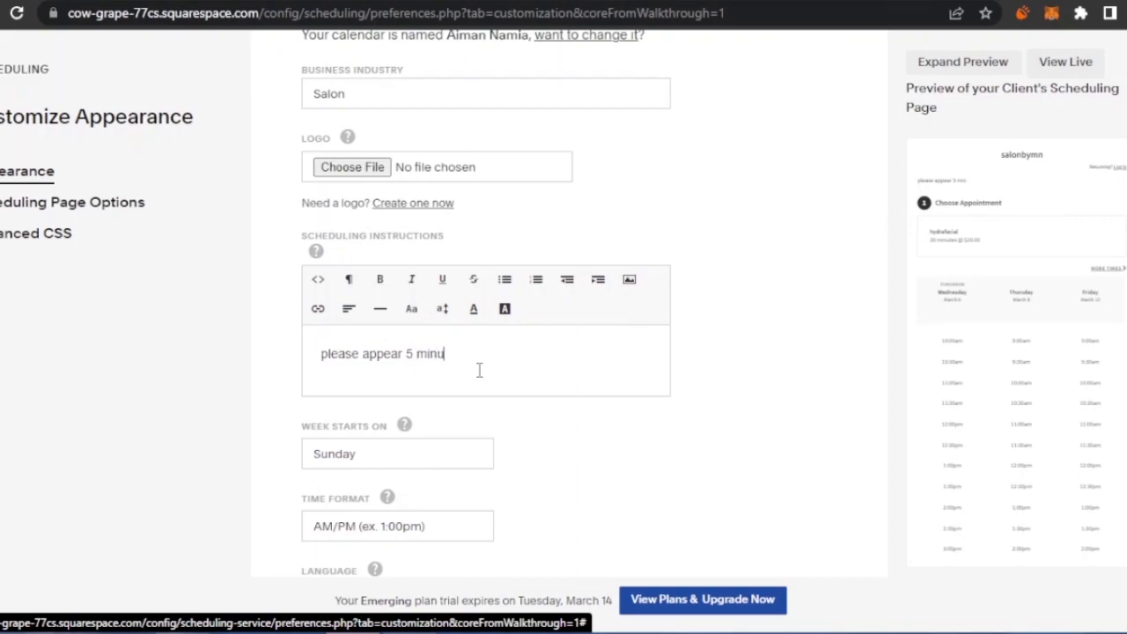
text(tes before appointment.)
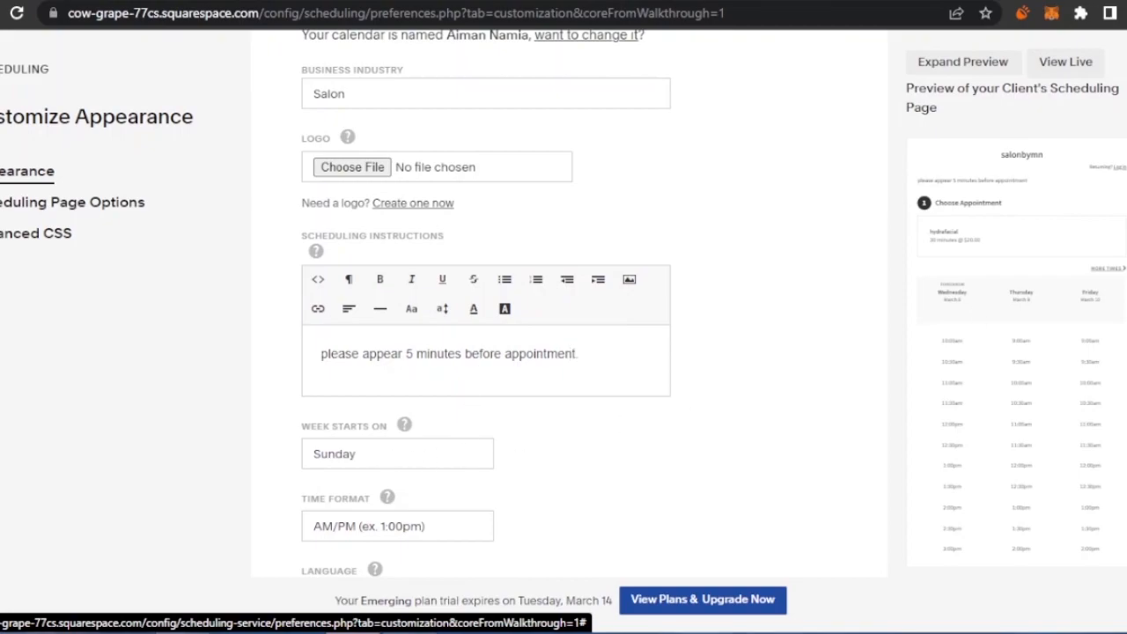
Set the scheduling week to start on Monday.
click(410, 456)
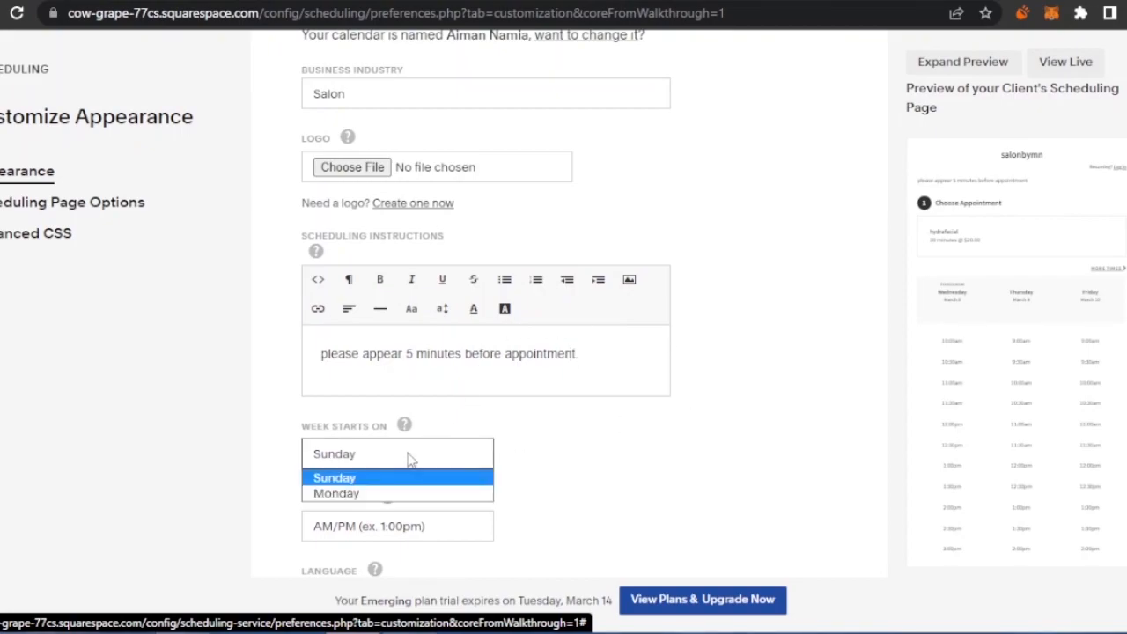
click(378, 494)
scroll(382, 497, down, 1)
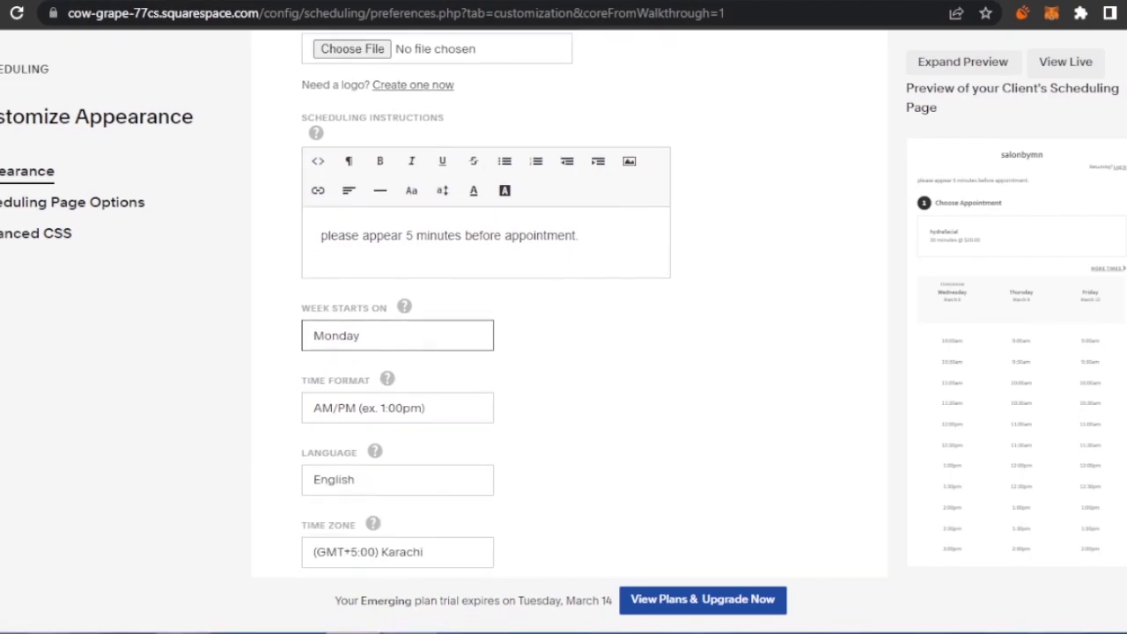
Look through the available time format and language choices, keeping AM/PM and English.
scroll(704, 329, down, 1)
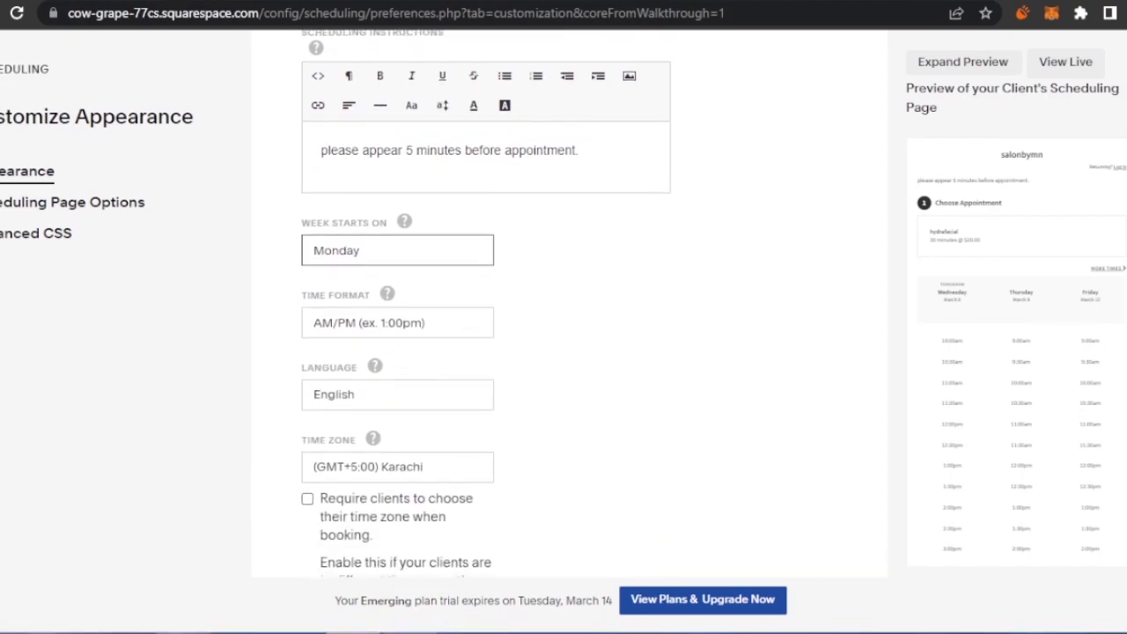
click(440, 333)
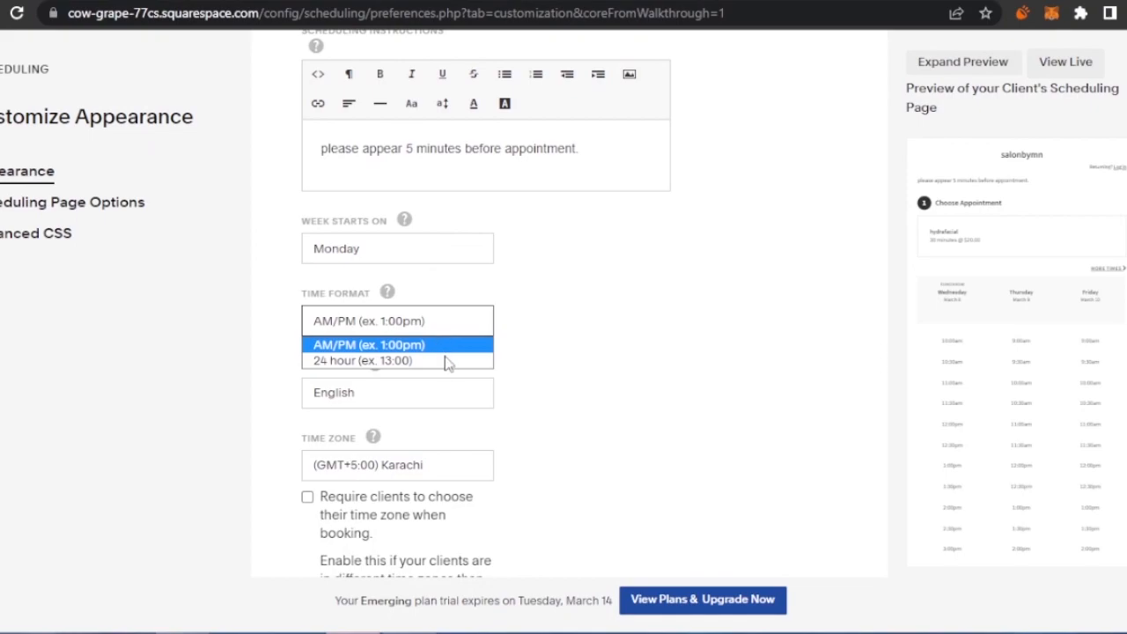
click(623, 390)
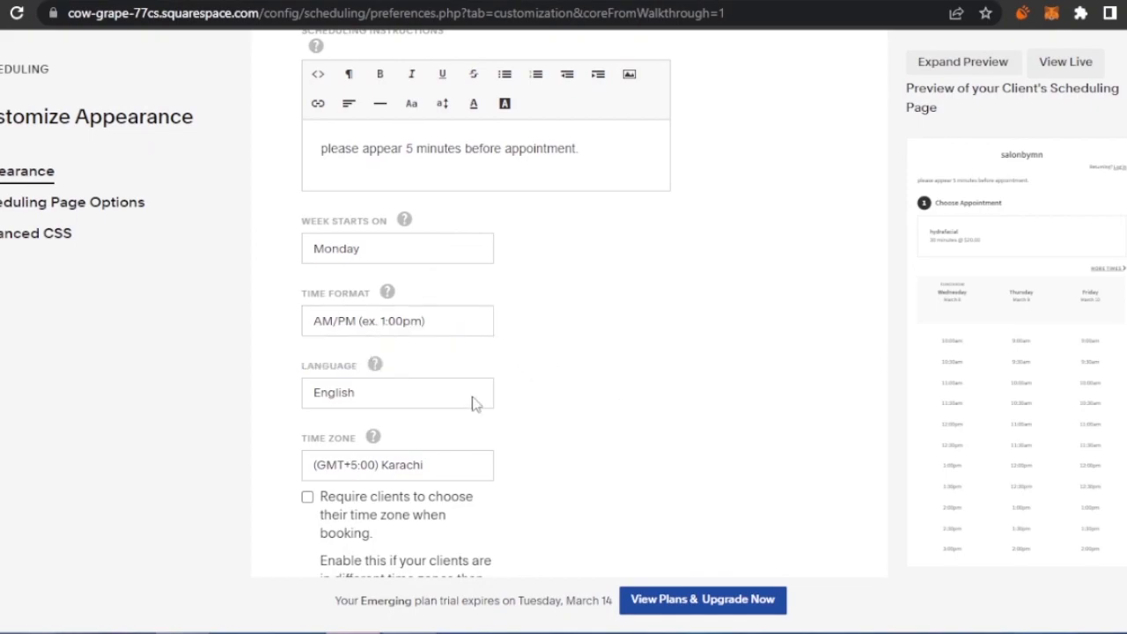
click(390, 390)
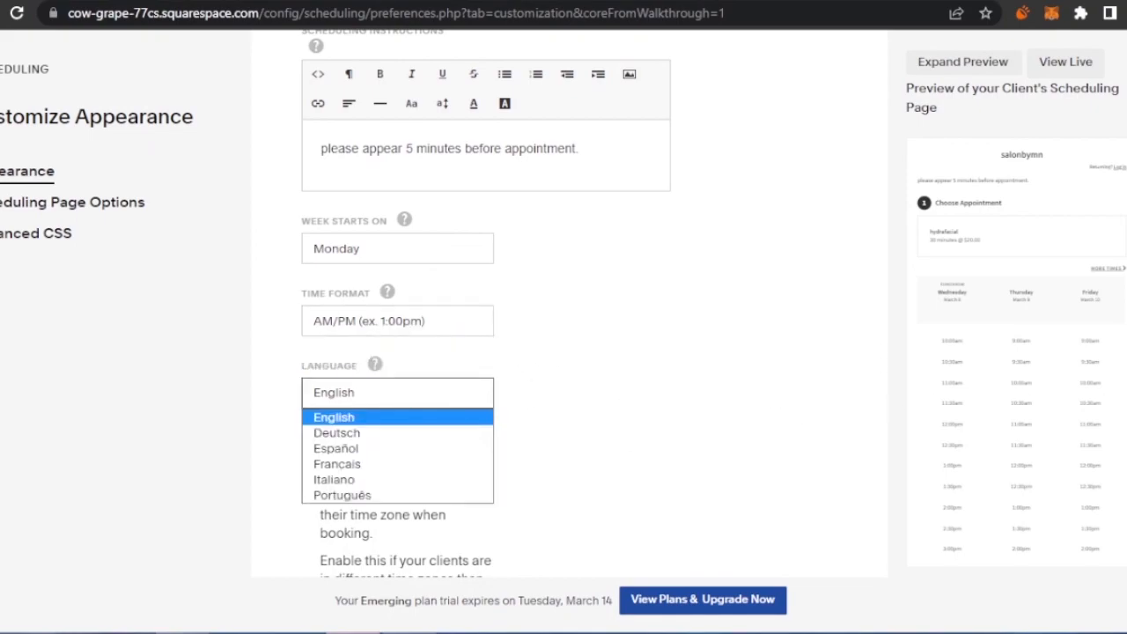
click(707, 395)
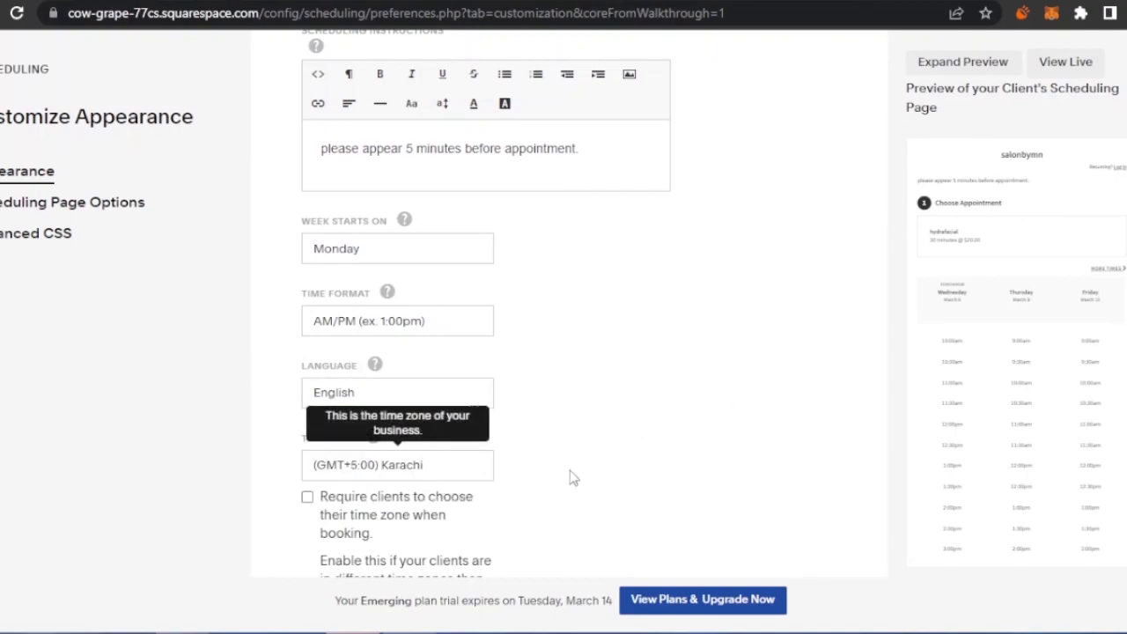
Try the option requiring clients to choose their time zone when booking, and switch it back off.
scroll(677, 307, down, 3)
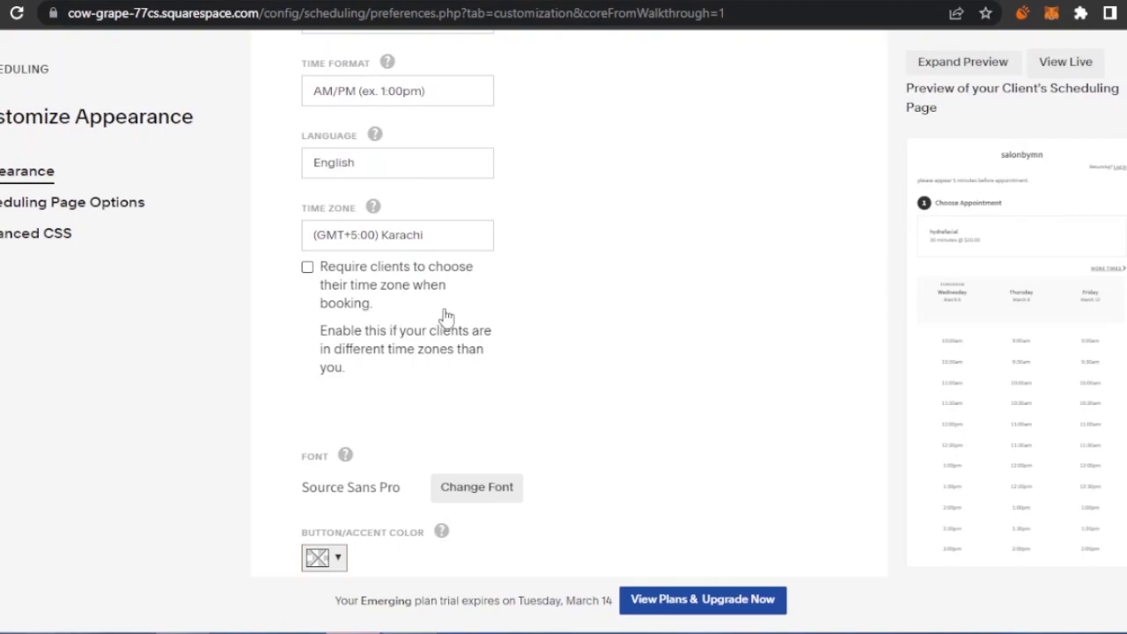
click(308, 270)
click(307, 268)
Set the button/accent color of the scheduling page to dark red.
scroll(572, 309, down, 1)
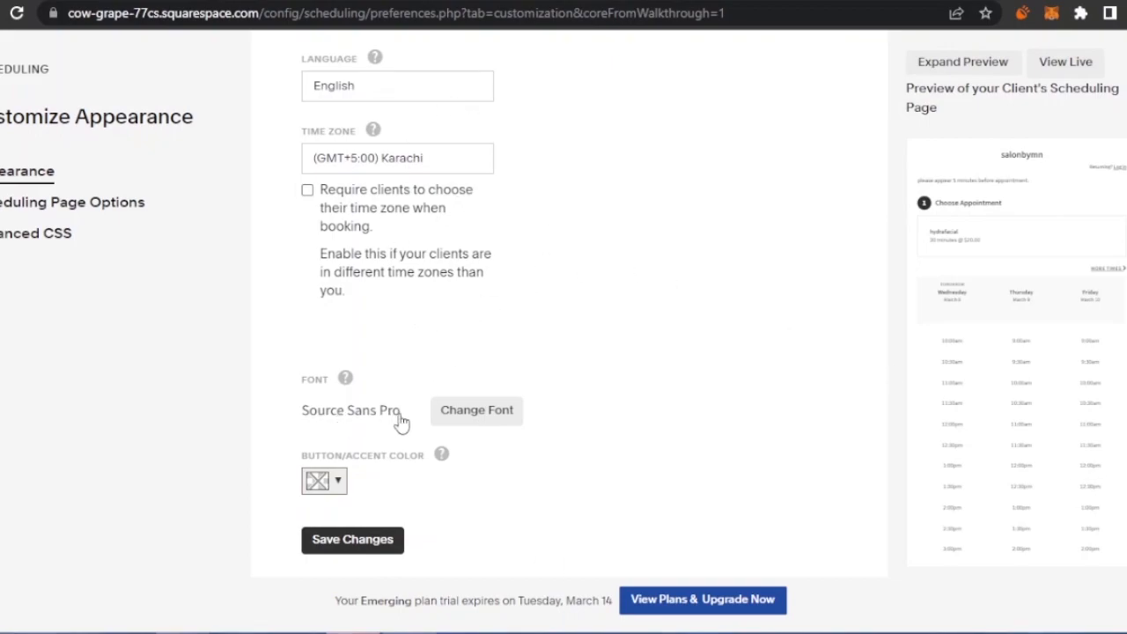
click(342, 485)
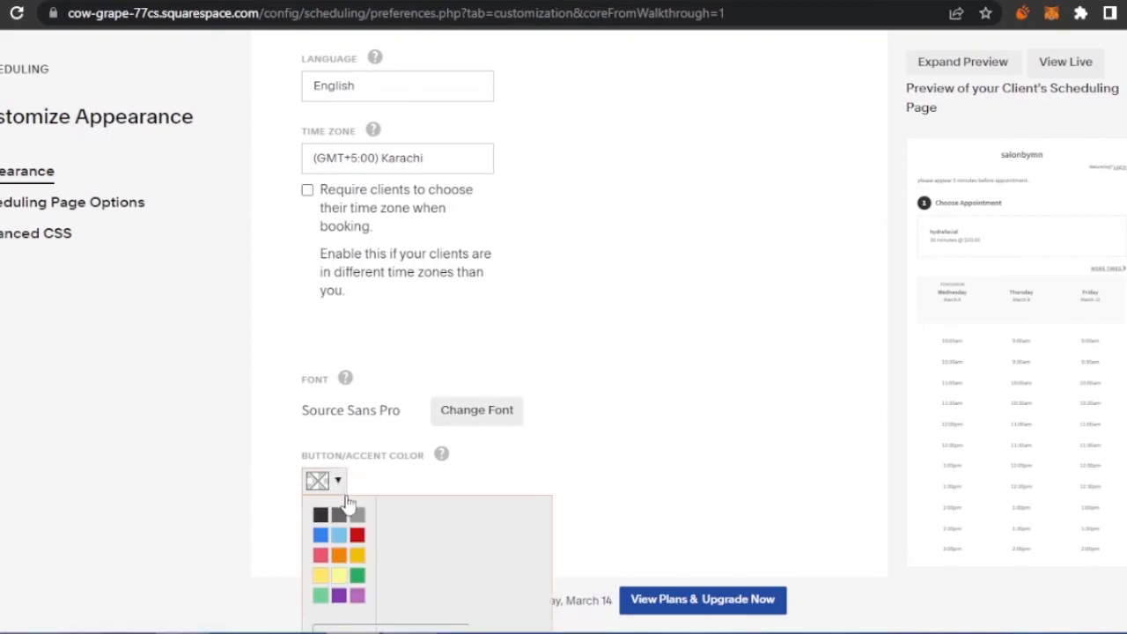
click(357, 533)
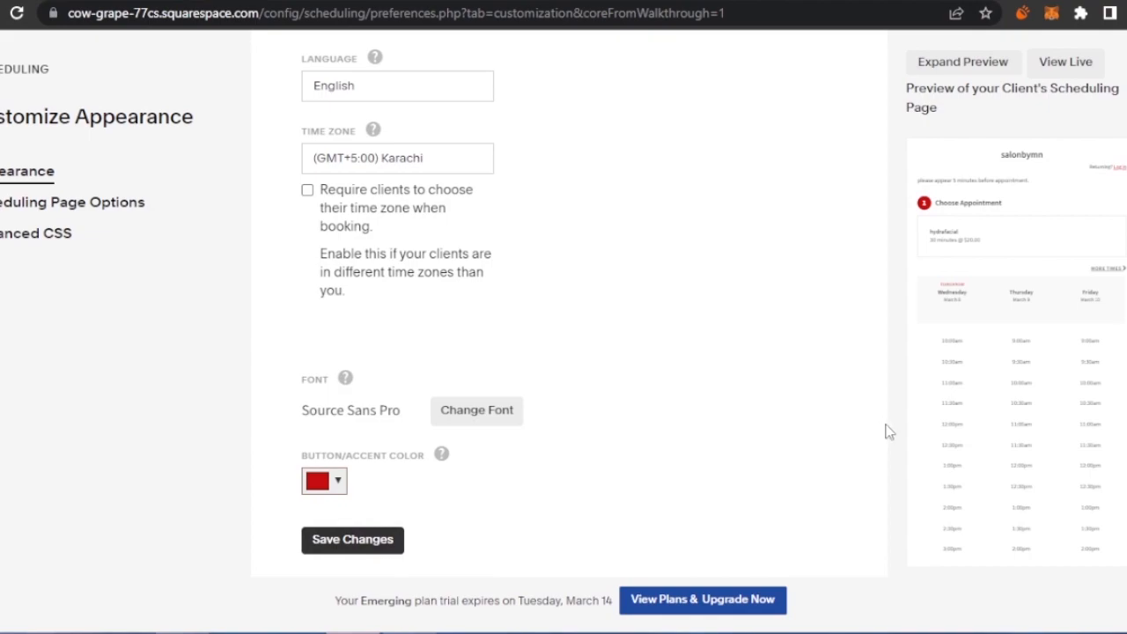
Expand the preview of the client's scheduling page and examine its appointment details and bookable times.
drag(1126, 345, 1126, 343)
click(986, 64)
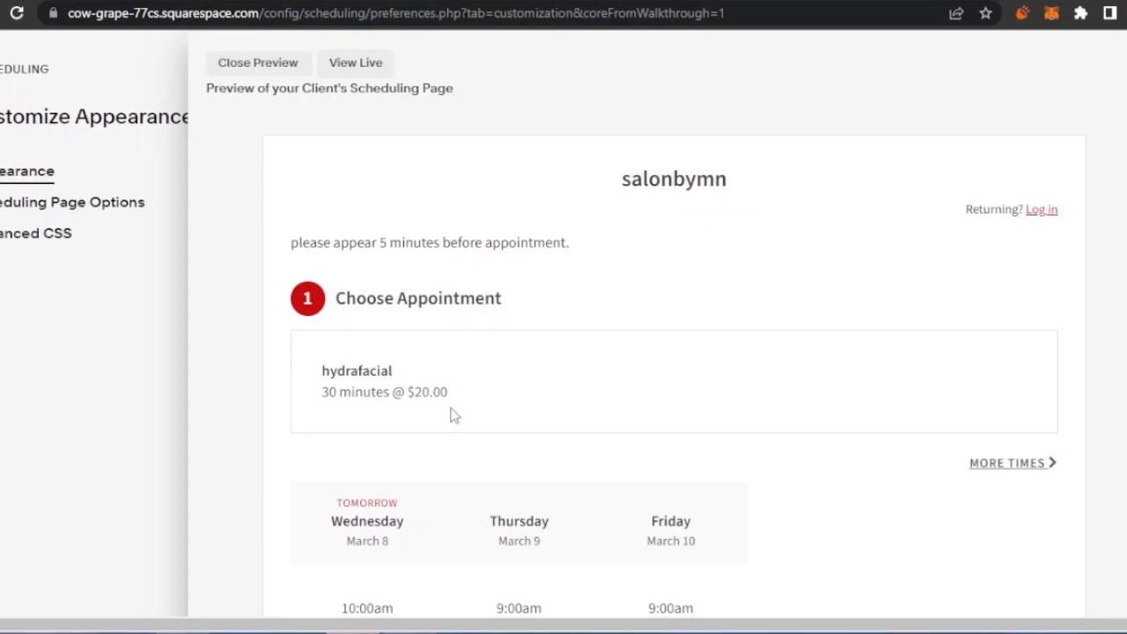
scroll(491, 280, down, 4)
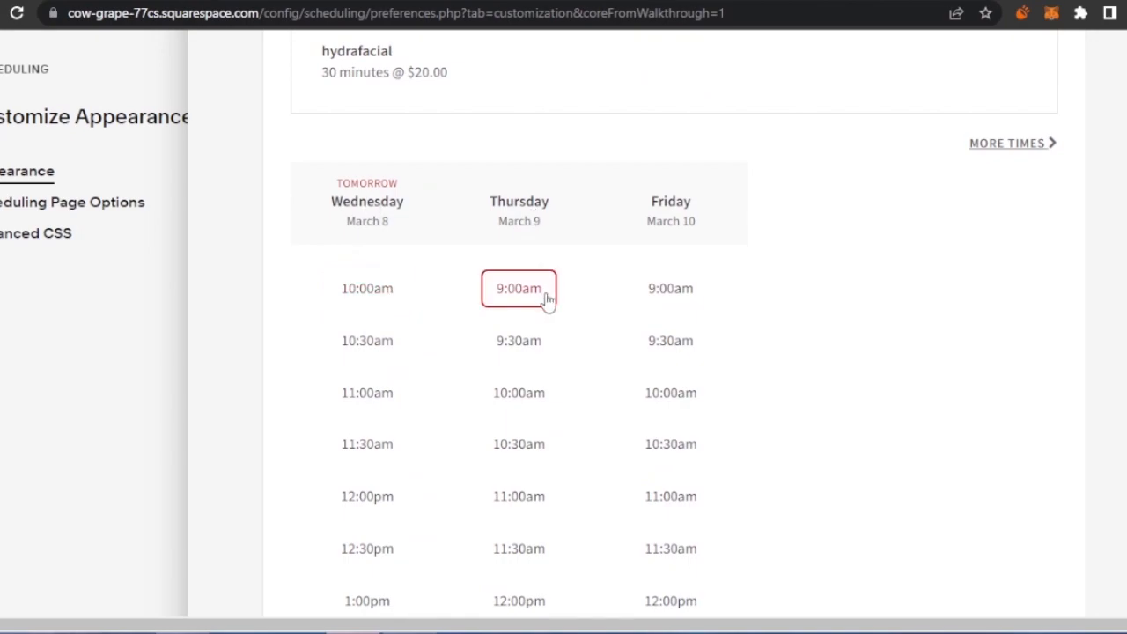
scroll(709, 327, down, 4)
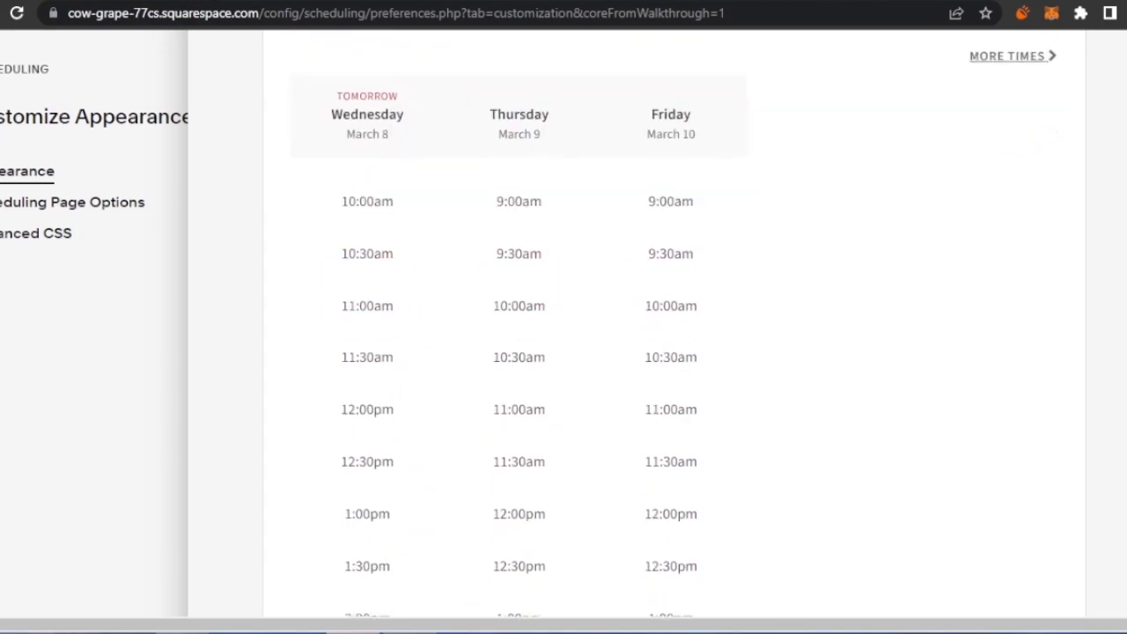
scroll(634, 282, up, 2)
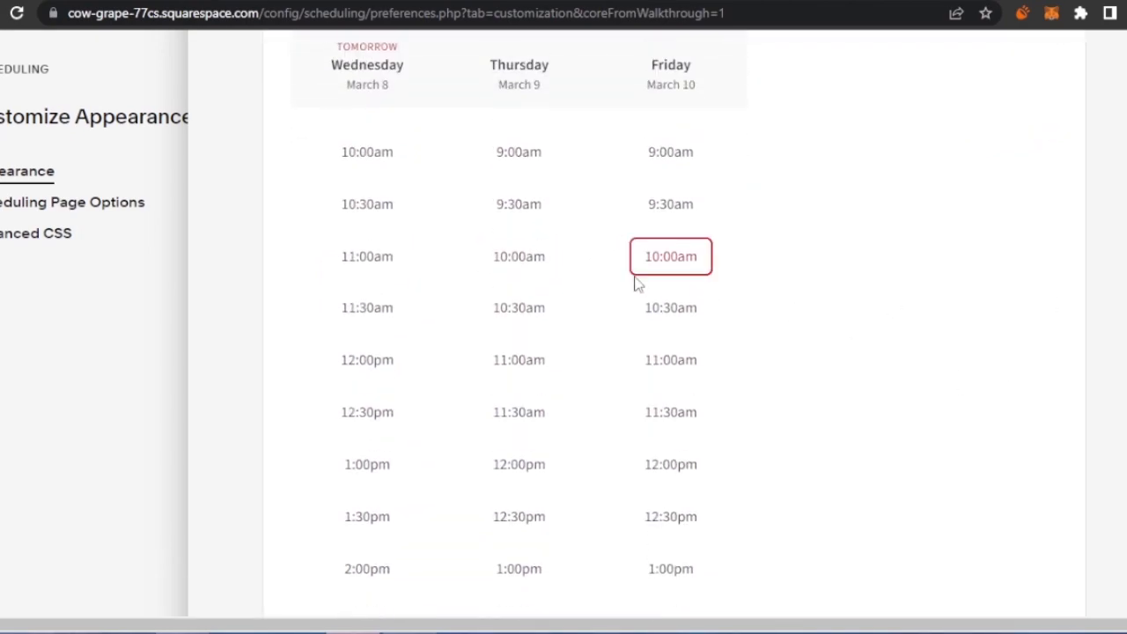
scroll(581, 427, down, 4)
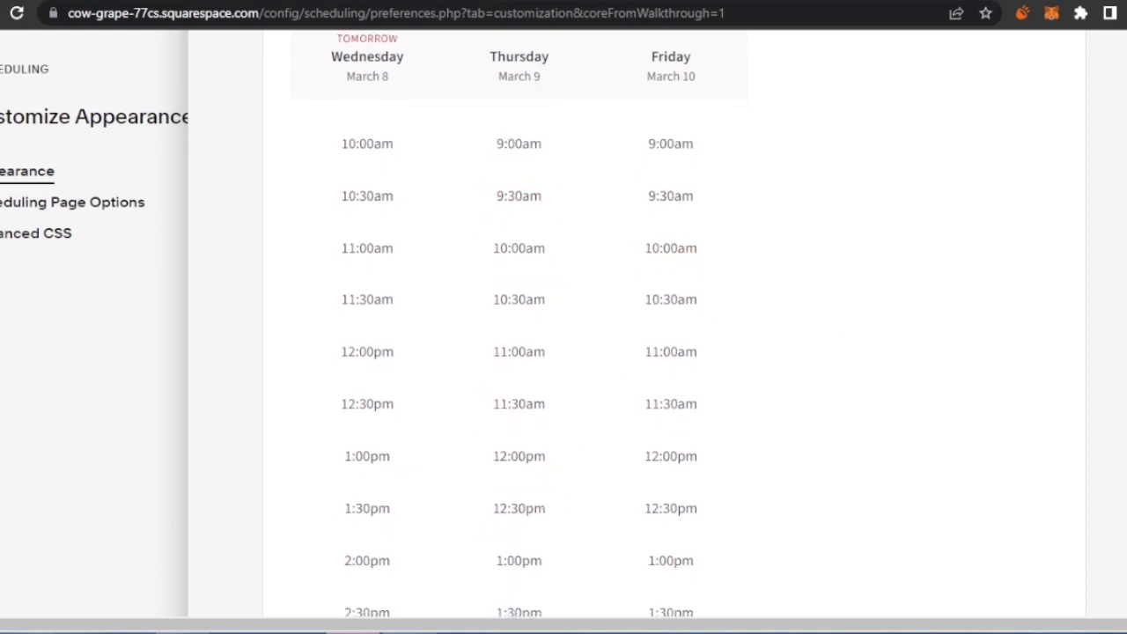
Close the expanded scheduling page preview and save the appearance customization.
scroll(581, 427, up, 5)
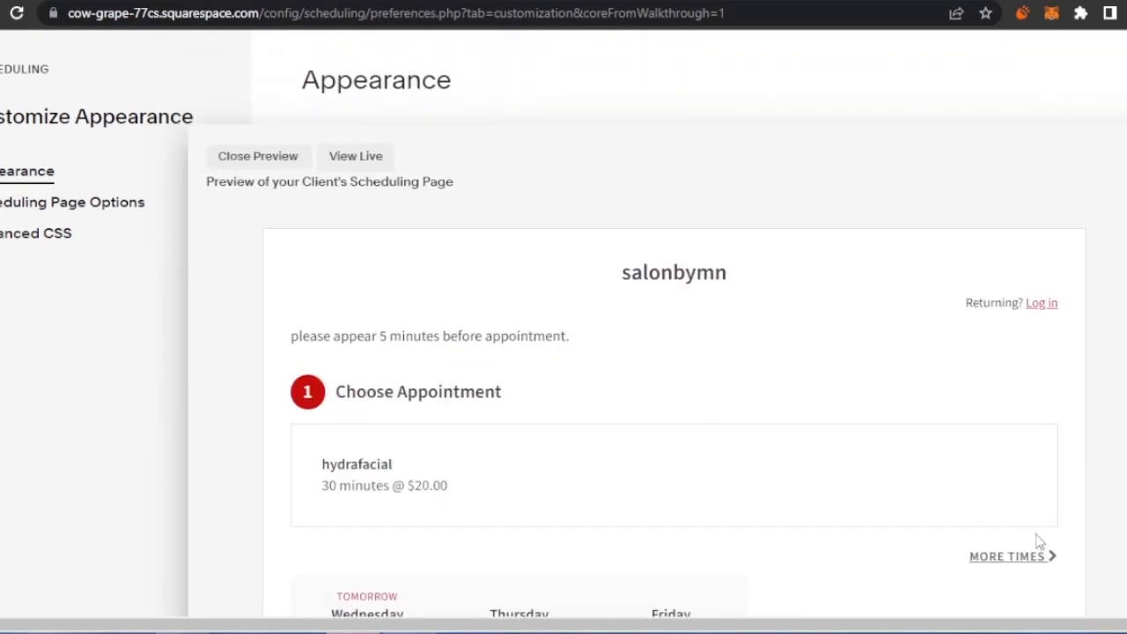
click(290, 157)
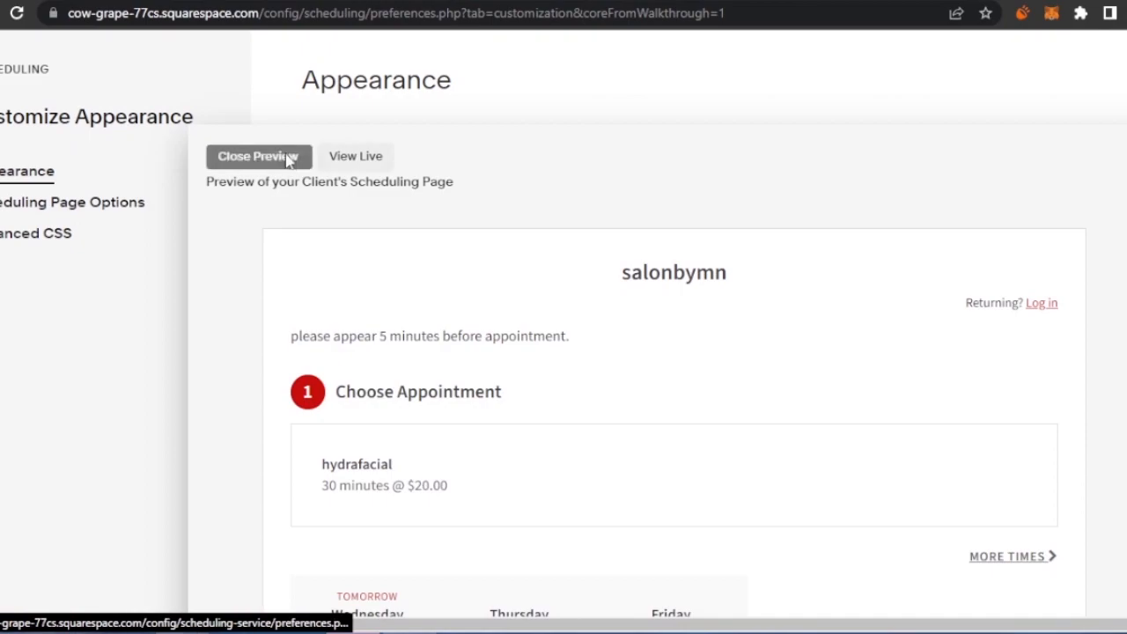
scroll(495, 521, down, 10)
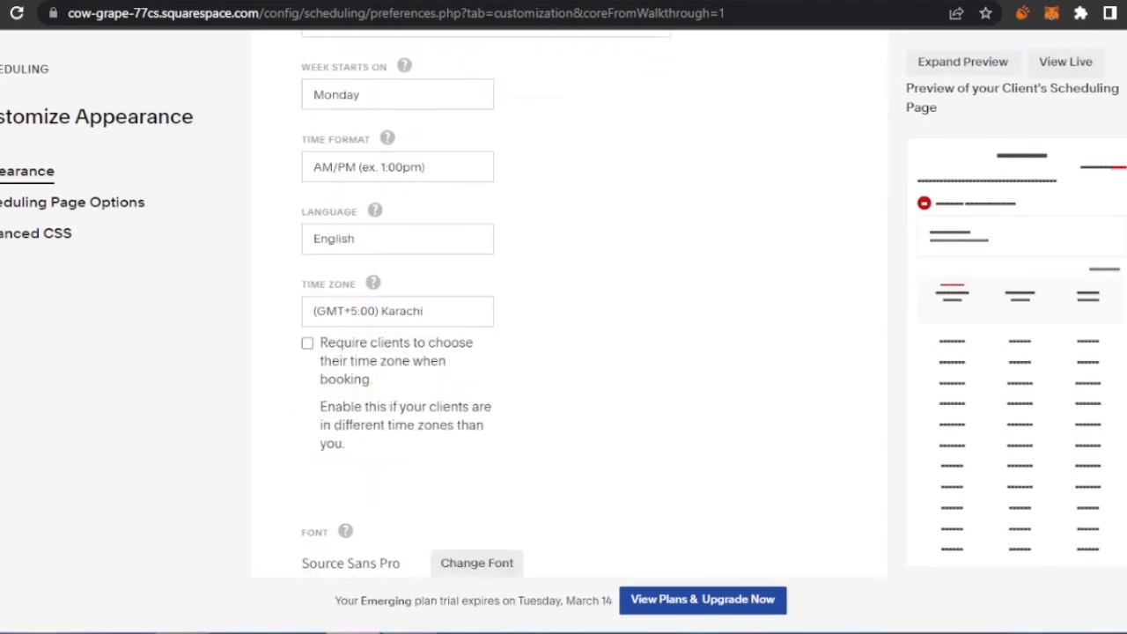
click(367, 543)
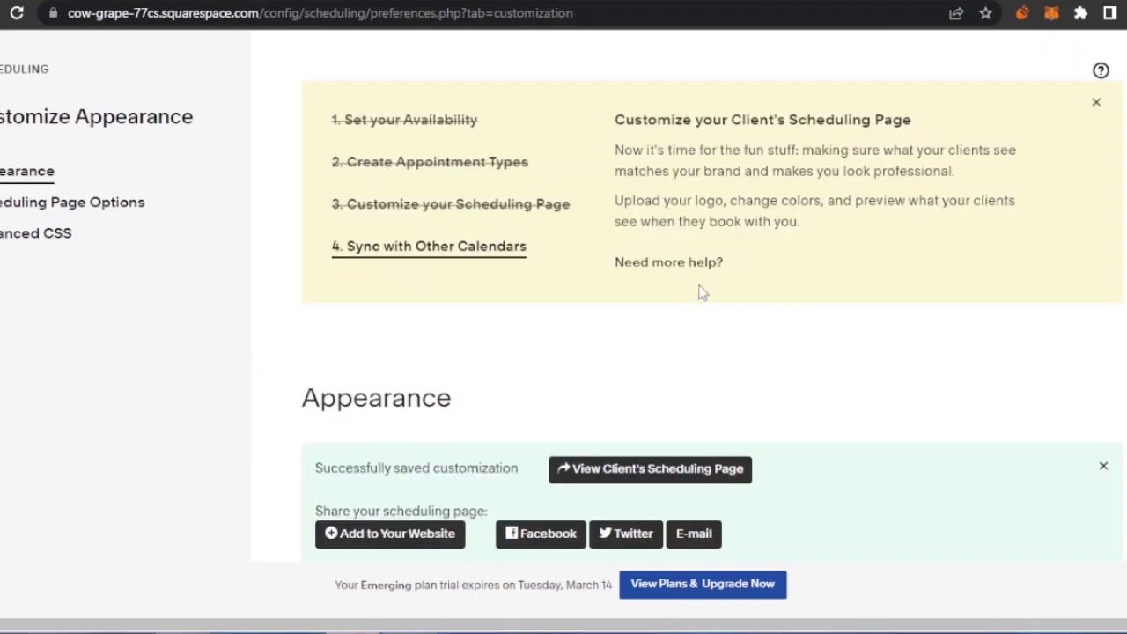
Review the saved appearance settings and open the walkthrough's fourth task, Sync with Other Calendars.
scroll(757, 259, down, 1)
scroll(895, 287, down, 5)
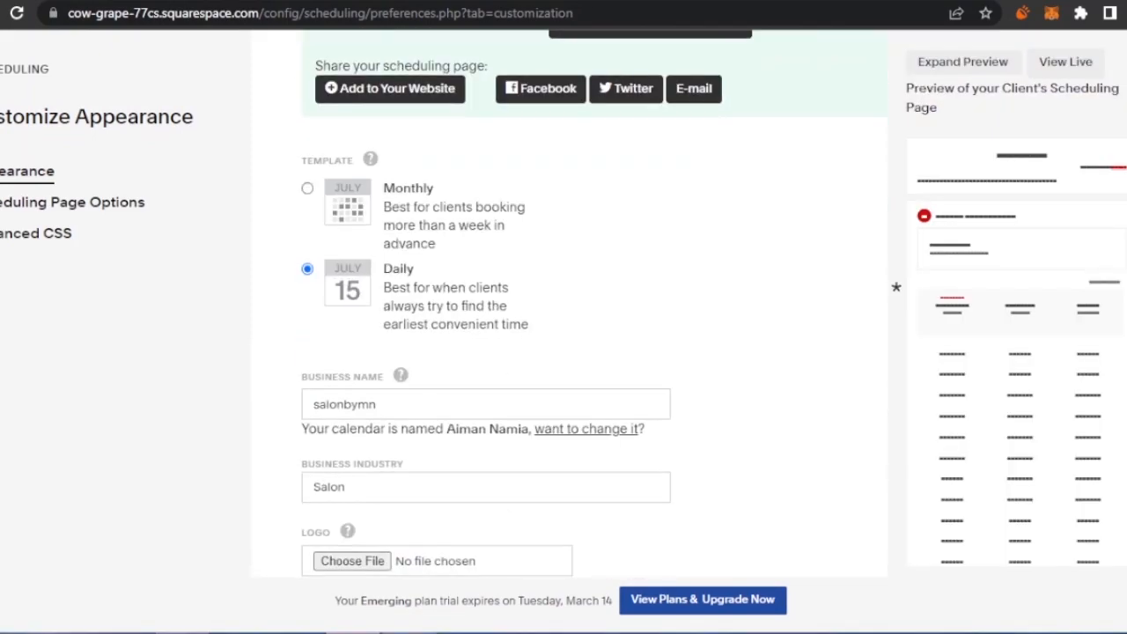
scroll(895, 287, down, 6)
scroll(895, 287, down, 2)
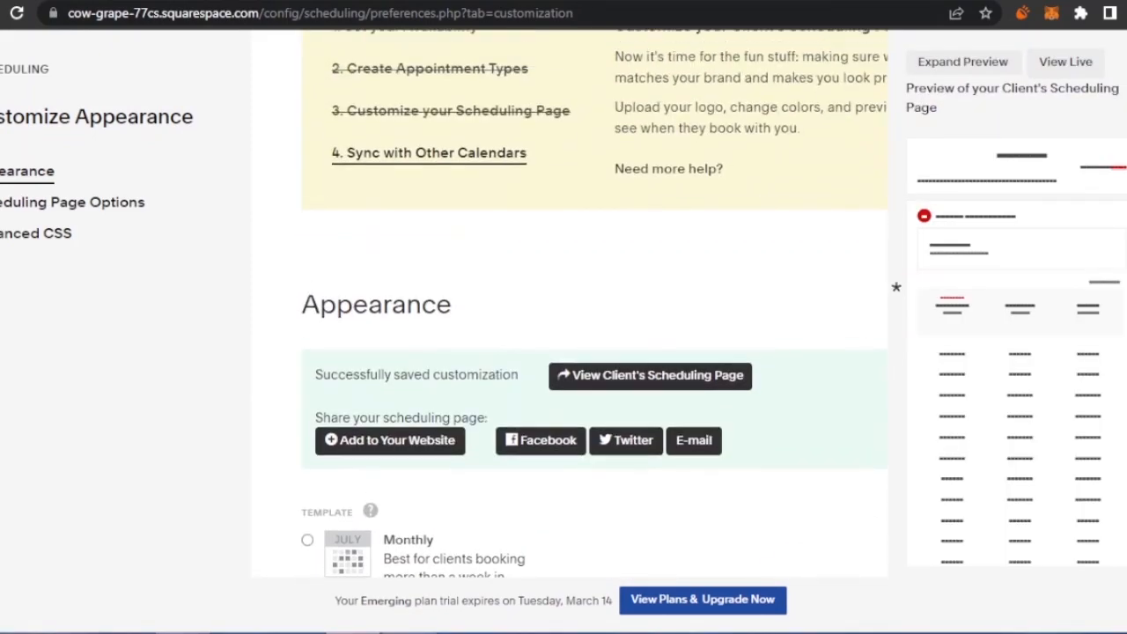
scroll(895, 287, up, 1)
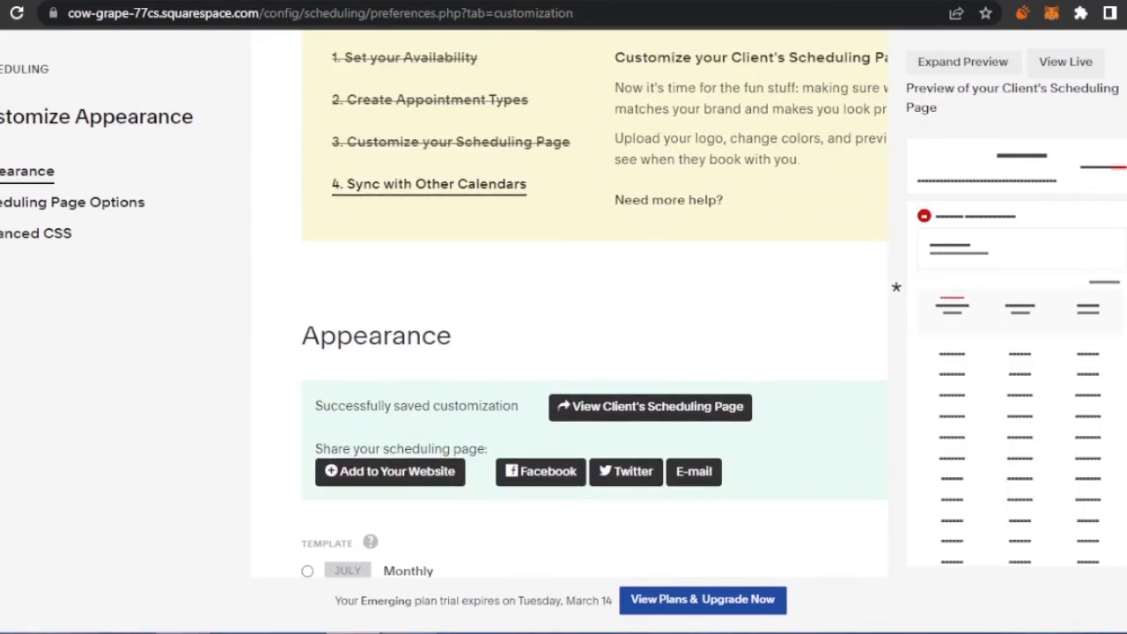
click(454, 199)
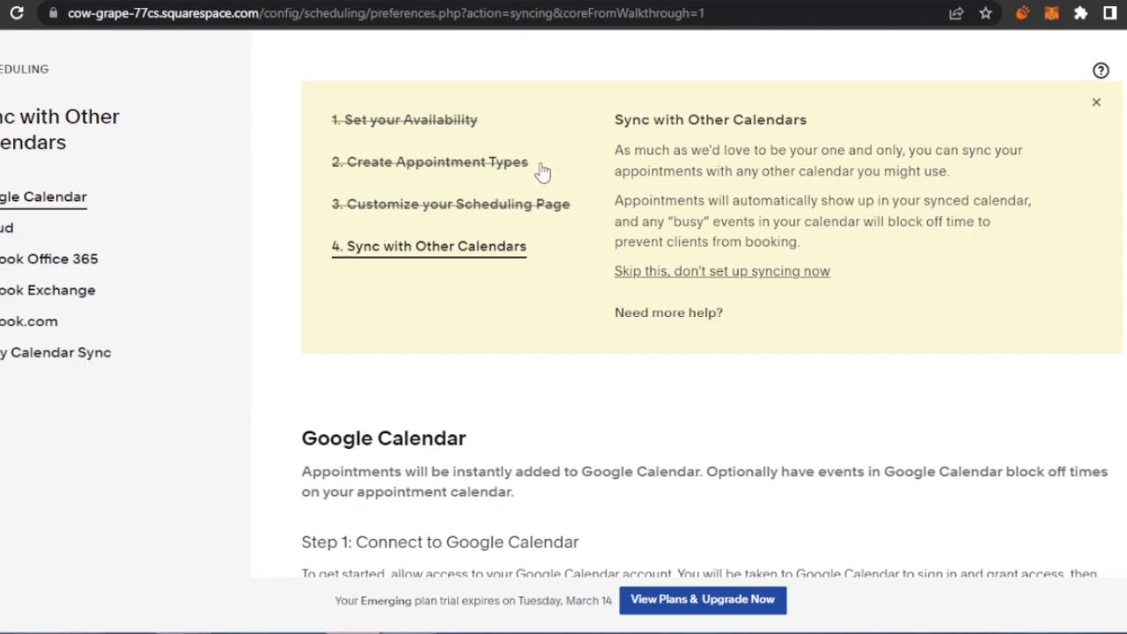
Go to the appointment calendar, look over the week of March 6, 2023, and show the choices for adding a new entry.
click(432, 244)
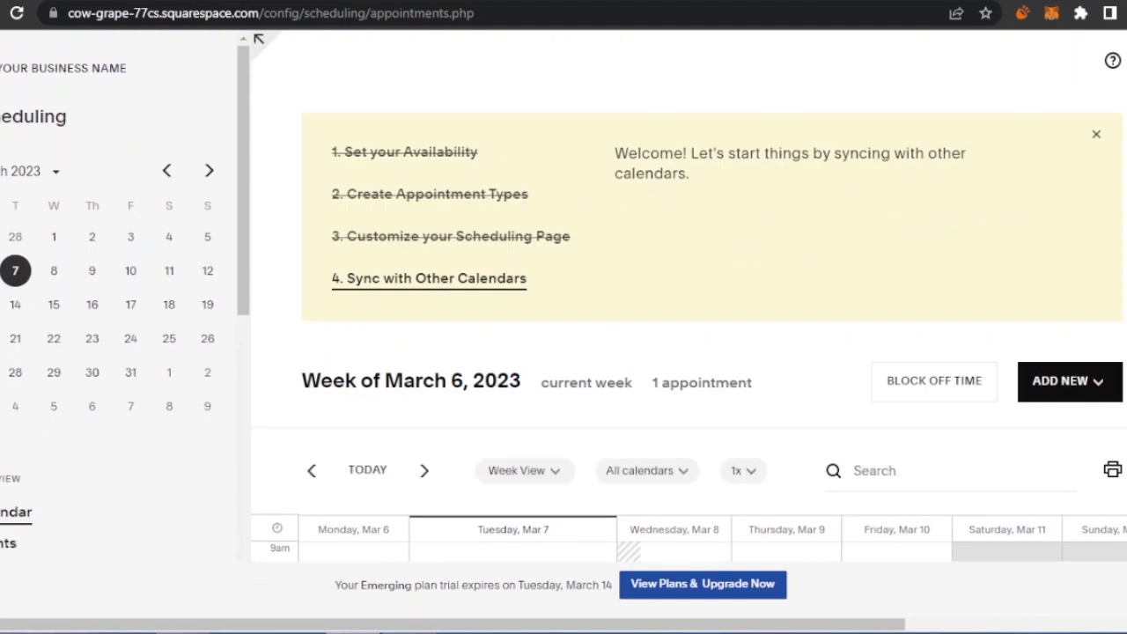
scroll(258, 38, down, 3)
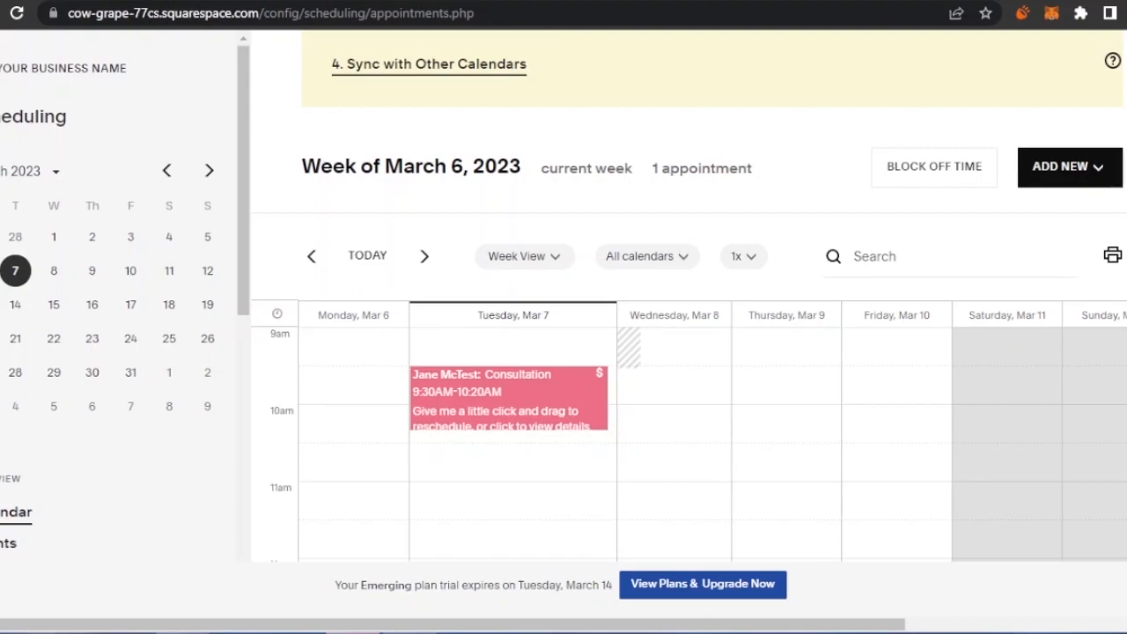
scroll(686, 352, down, 5)
scroll(687, 352, up, 7)
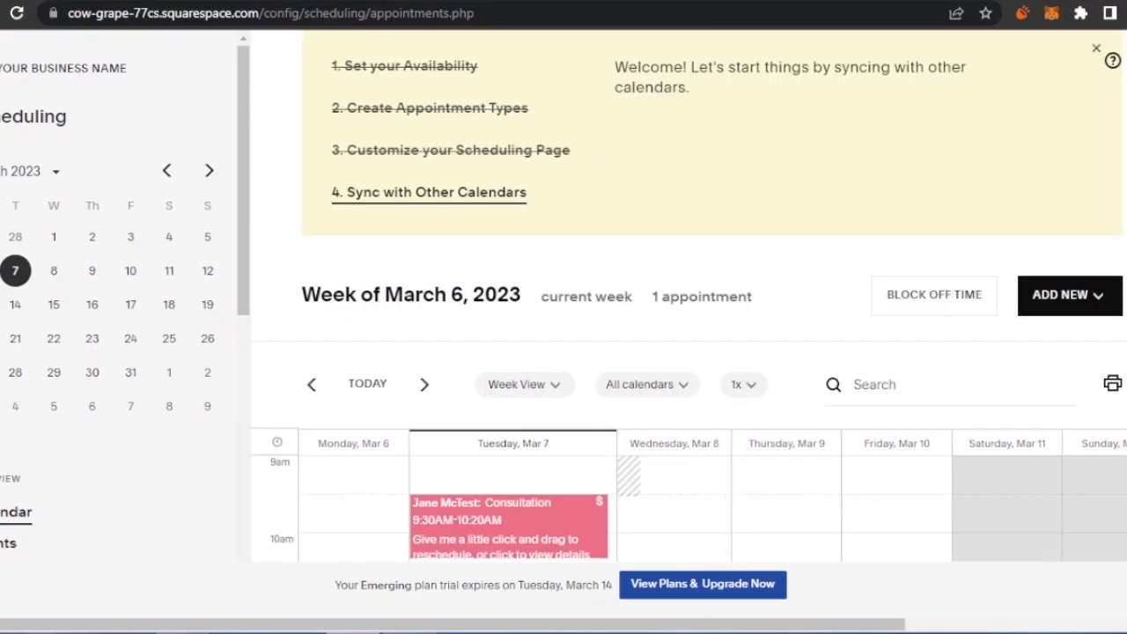
click(1094, 306)
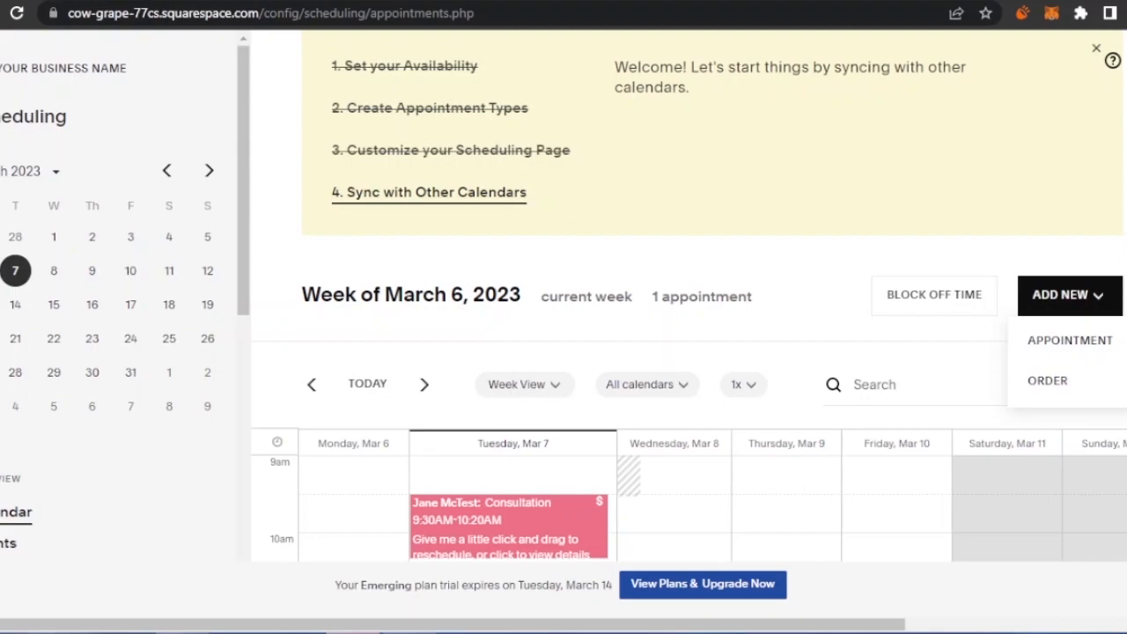
scroll(687, 352, down, 1)
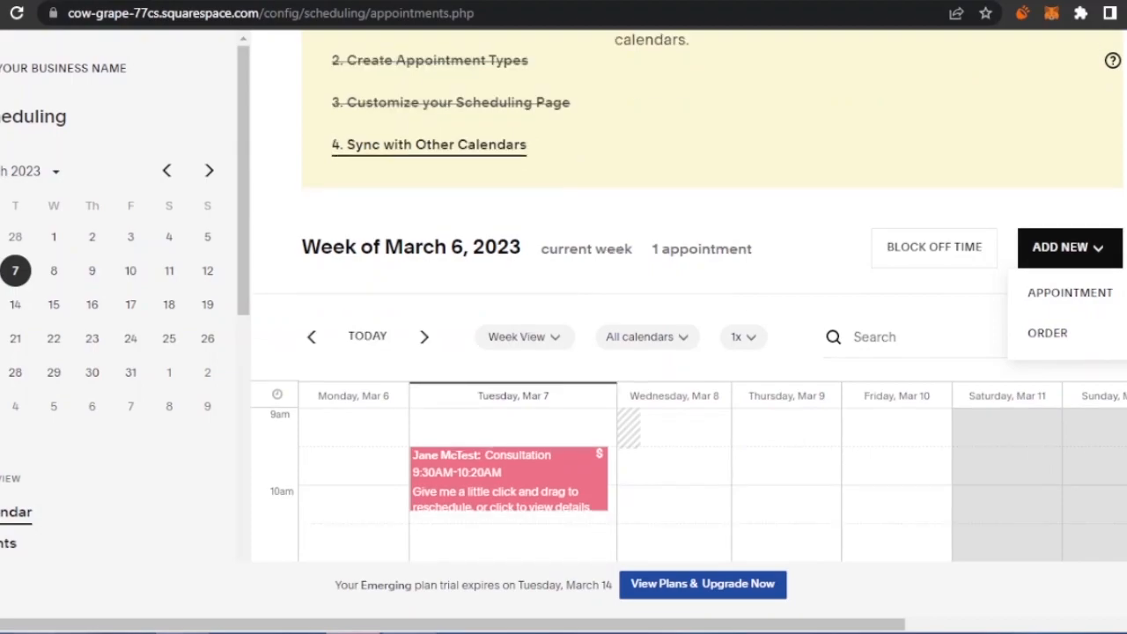
Open the scheduling plans and compare the prices and features of Emerging, Growing and Powerhouse.
click(725, 592)
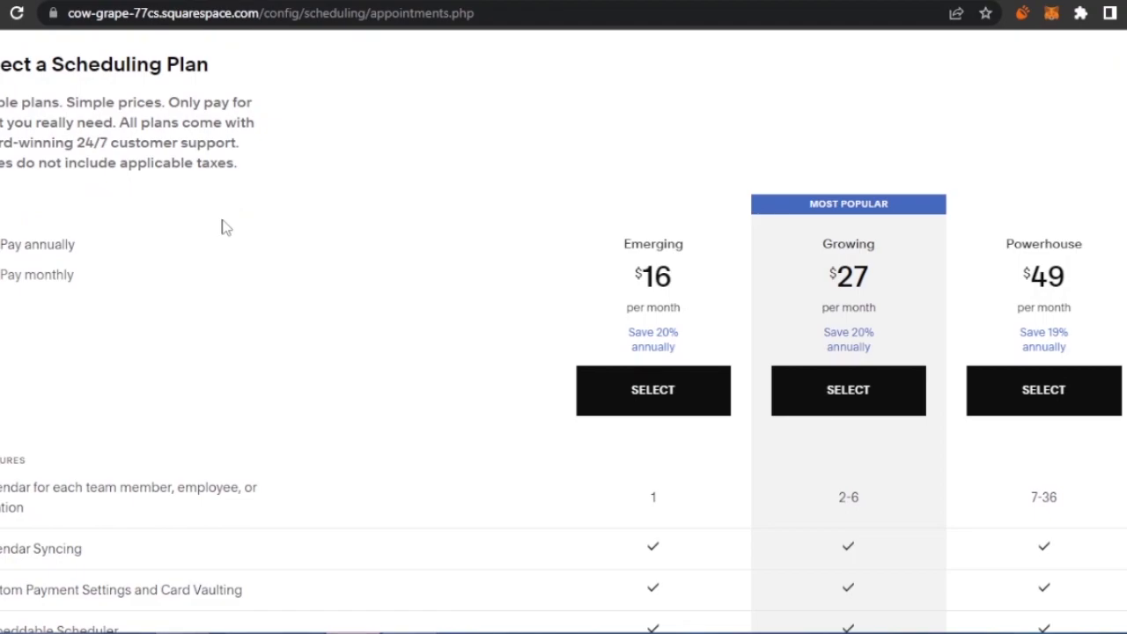
scroll(1120, 299, down, 1)
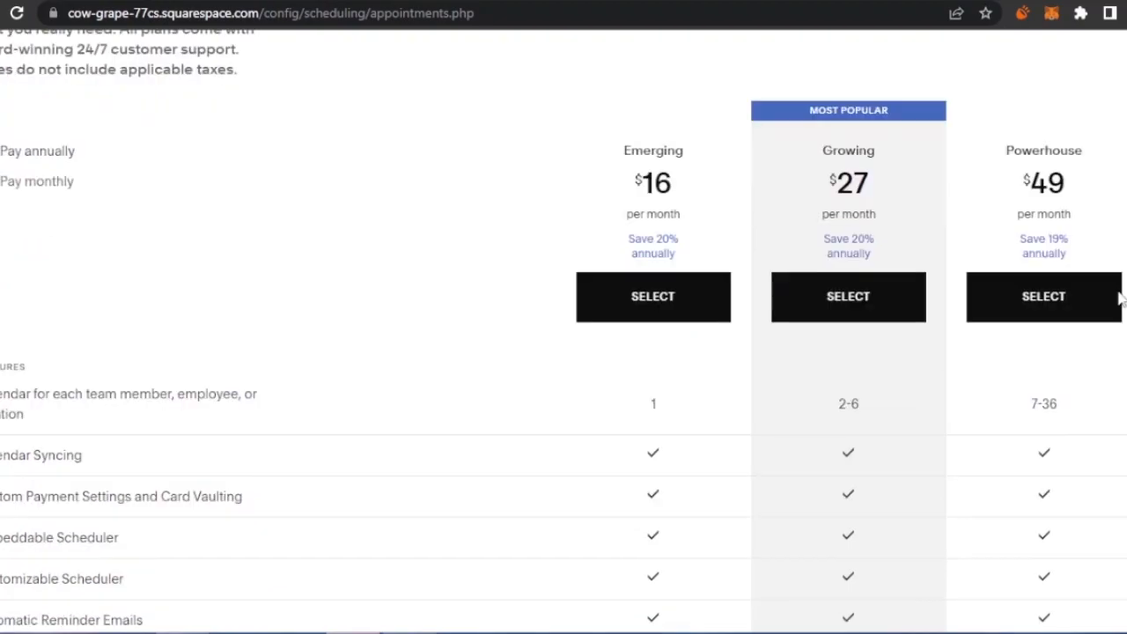
mouse_move(193, 413)
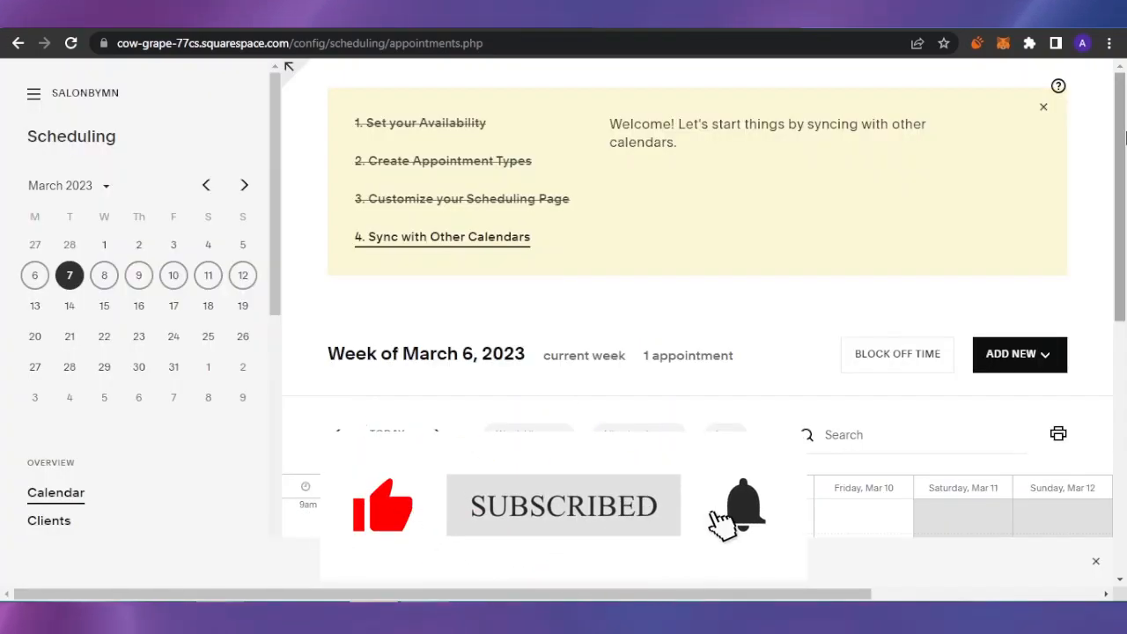
scroll(1124, 229, down, 3)
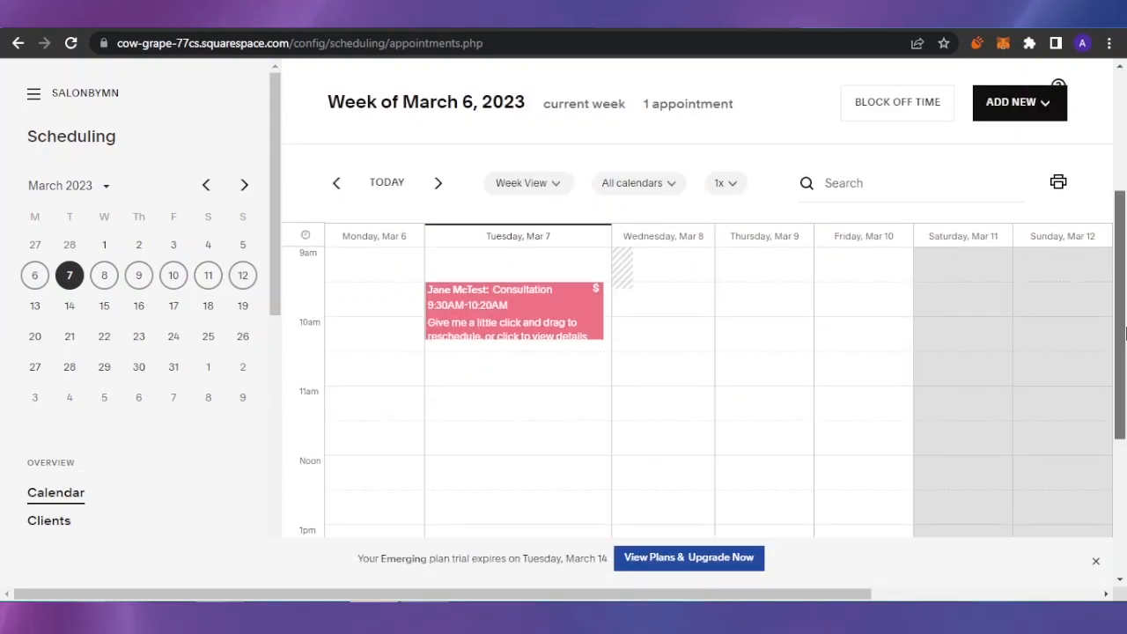